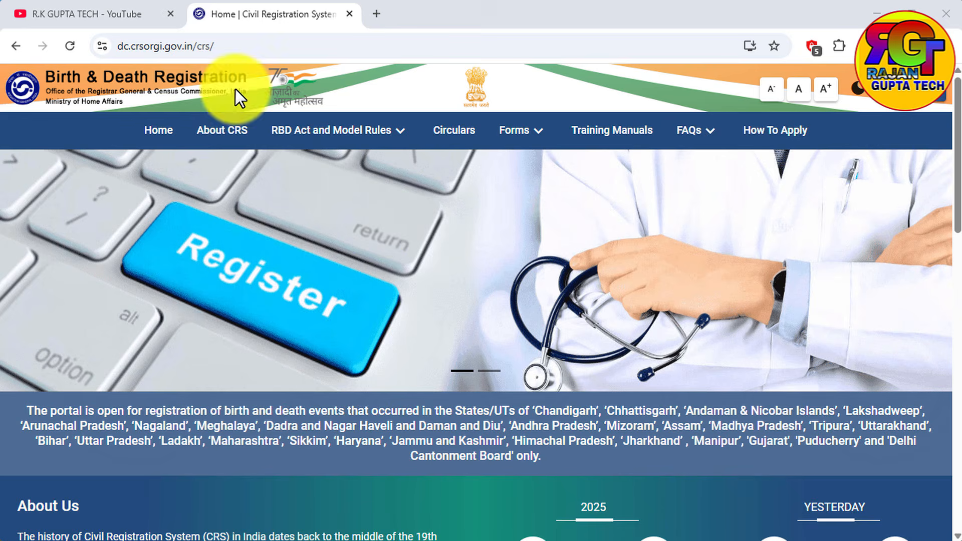
left_click(137, 15)
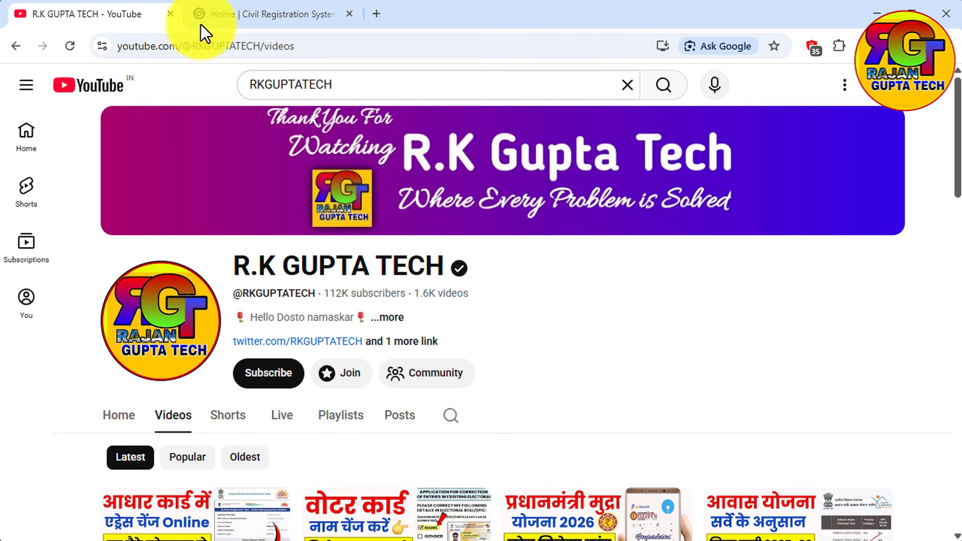
left_click(233, 16)
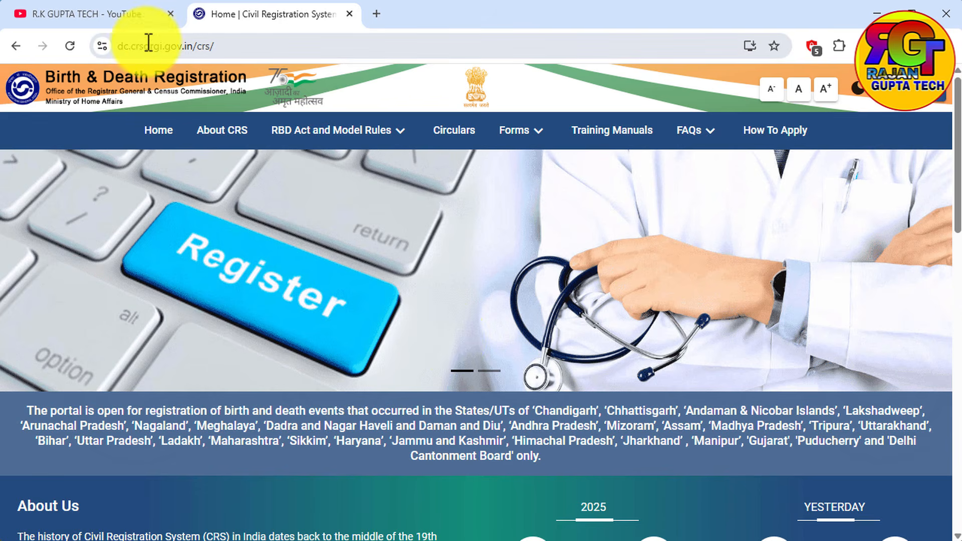
left_click_drag(192, 46, 43, 41)
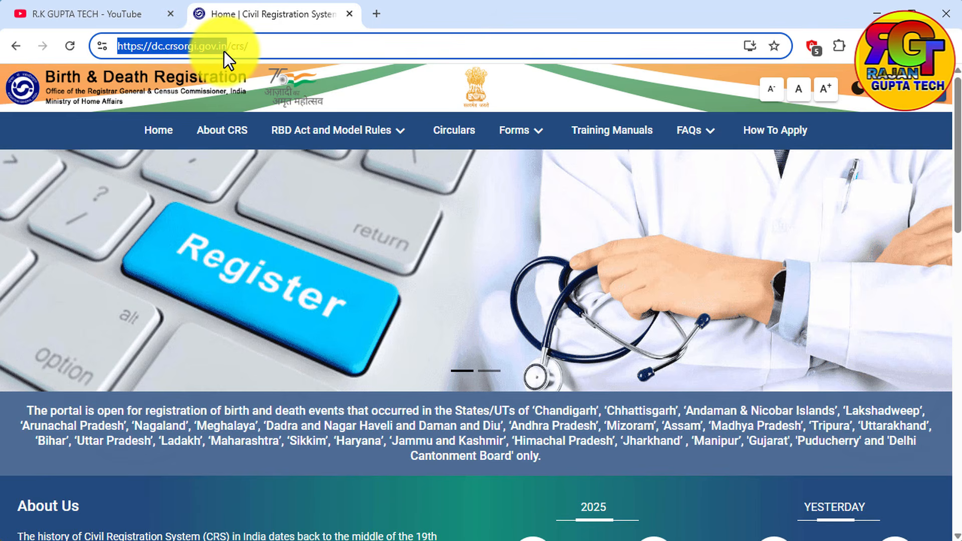
left_click(58, 366)
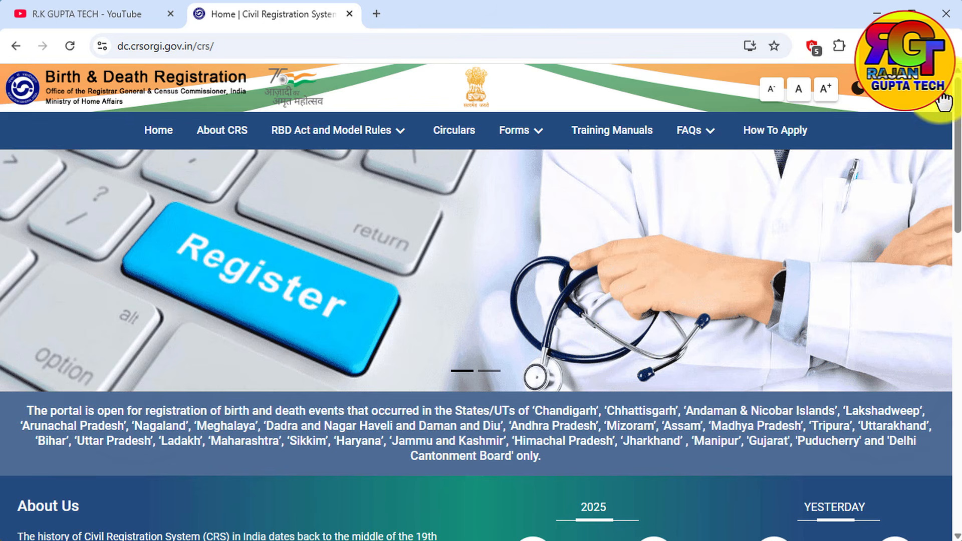
Step: Open the General Public login page and examine its login fields and sign-up option
left_click(919, 98)
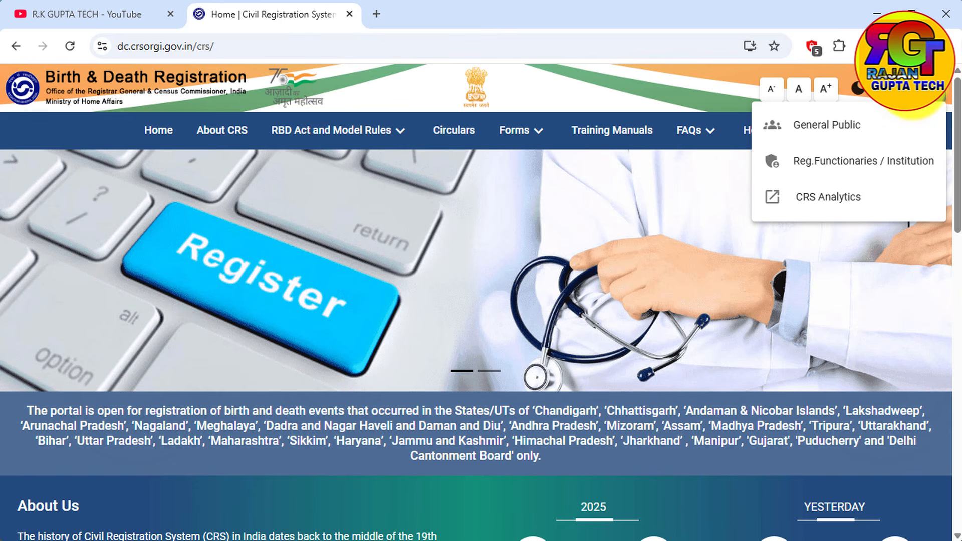
left_click(826, 136)
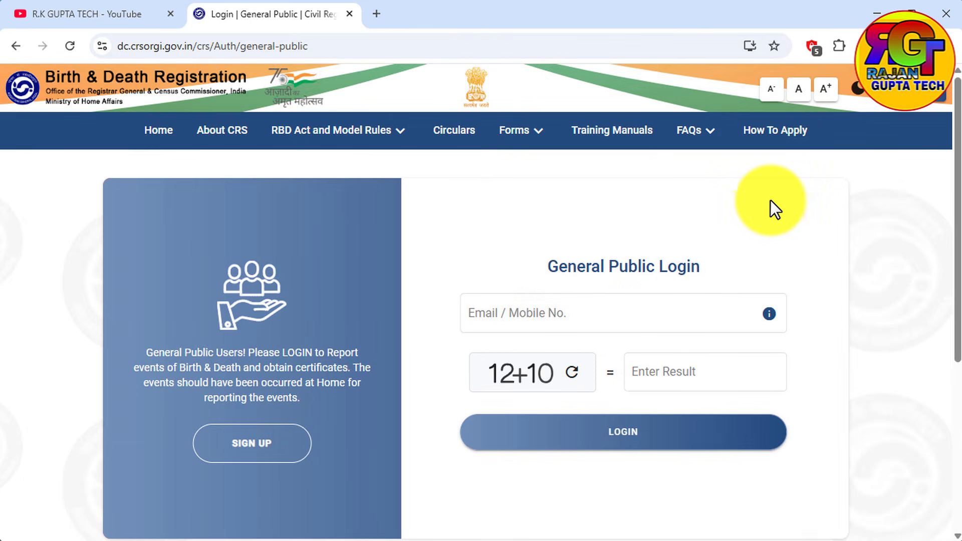
scroll(620, 425, "down", 3)
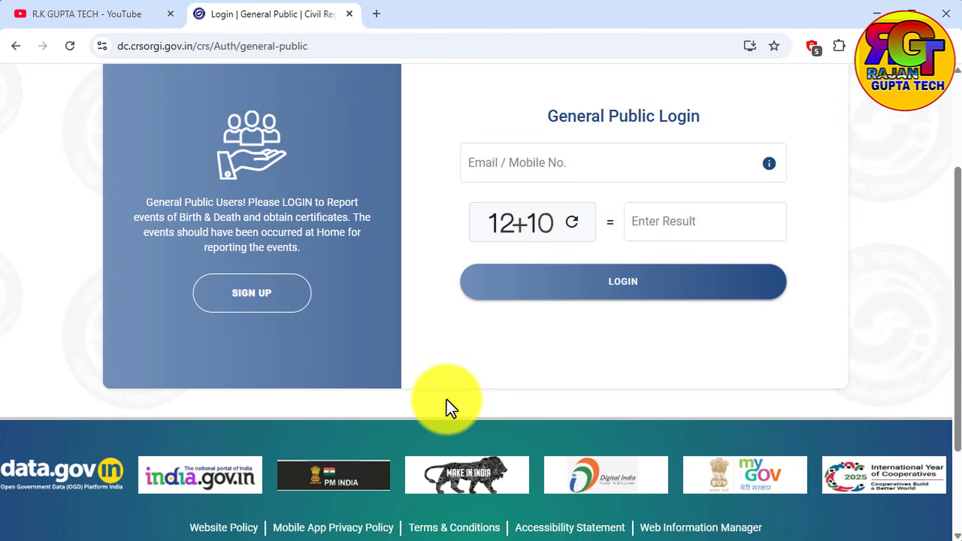
scroll(447, 399, "up", 3)
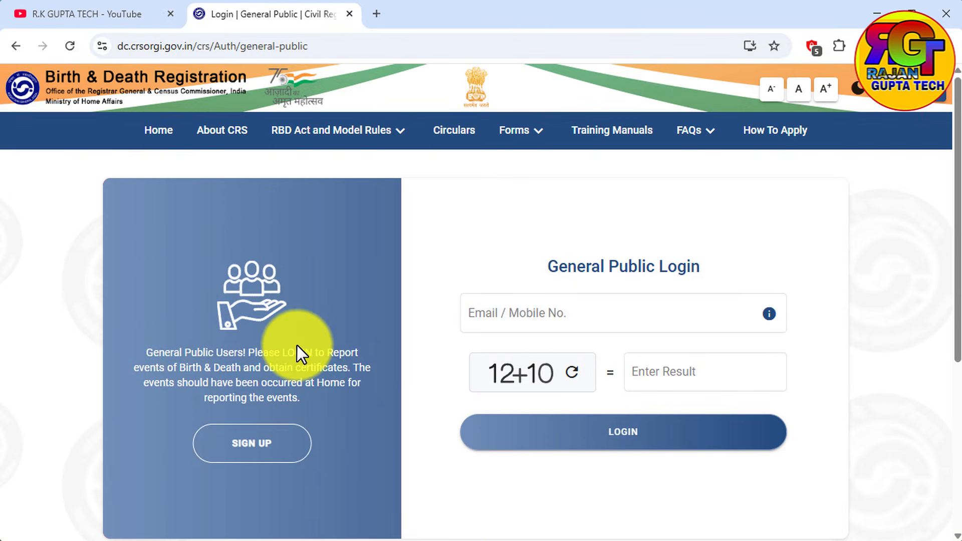
left_click(523, 313)
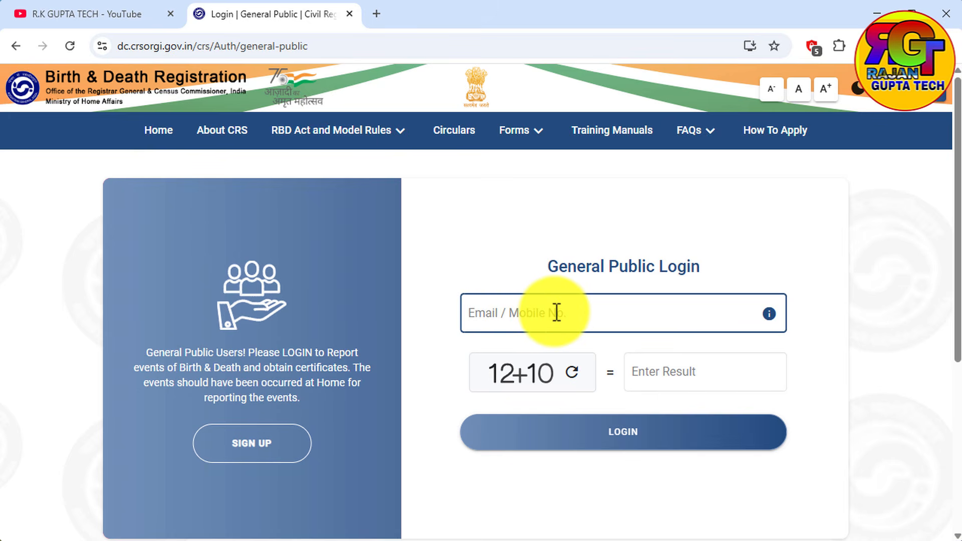
left_click(676, 385)
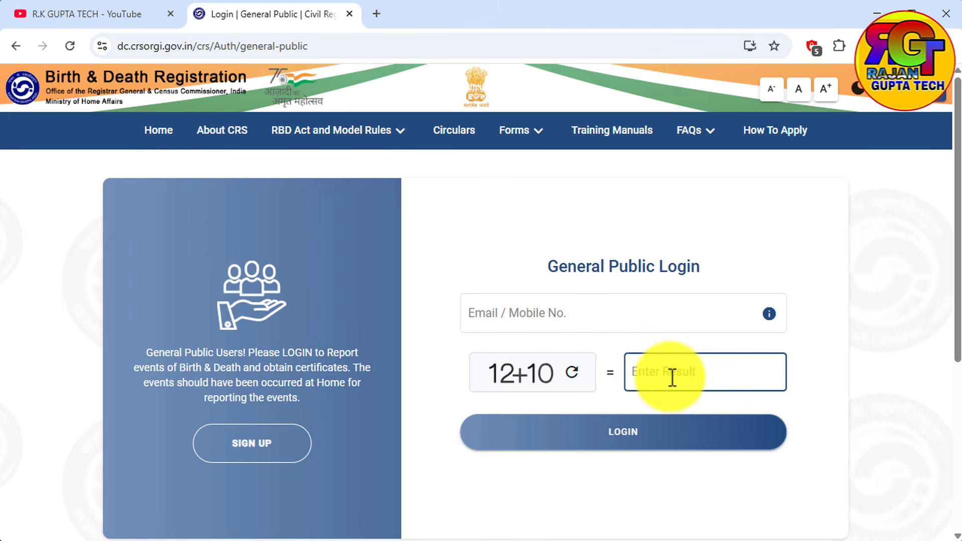
left_click(258, 360)
scroll(306, 404, "down", 1)
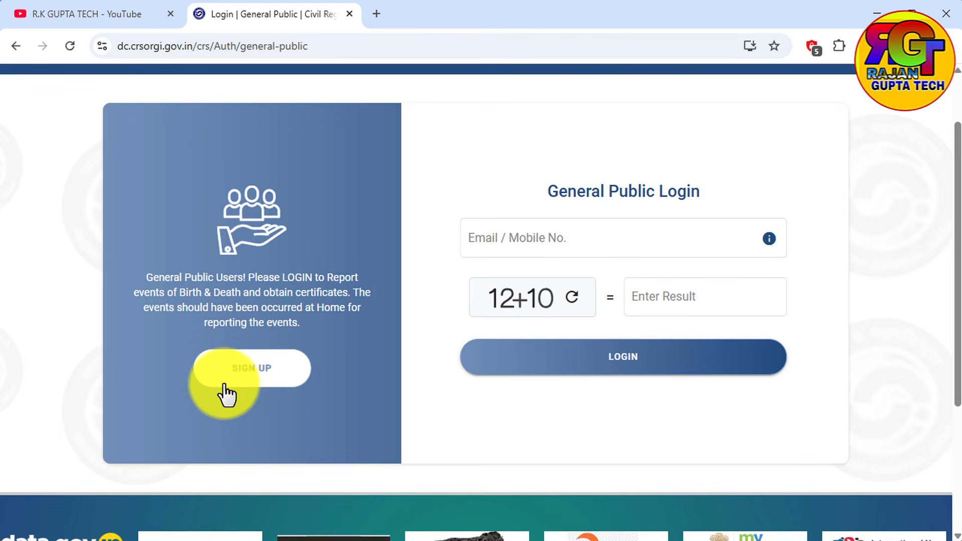
Step: Start a General Public sign-up and submit the general information with the first name, sex Male and the date of birth
left_click(226, 385)
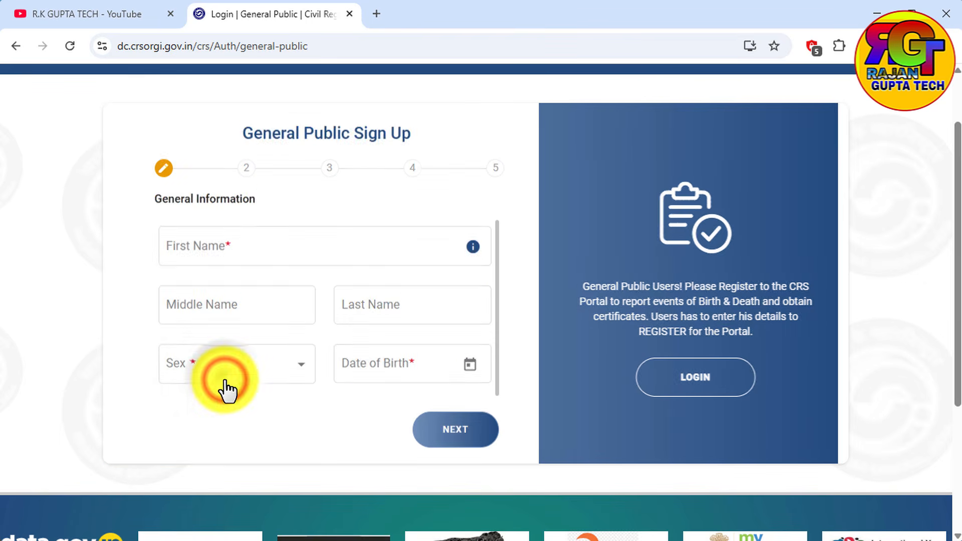
left_click(226, 241)
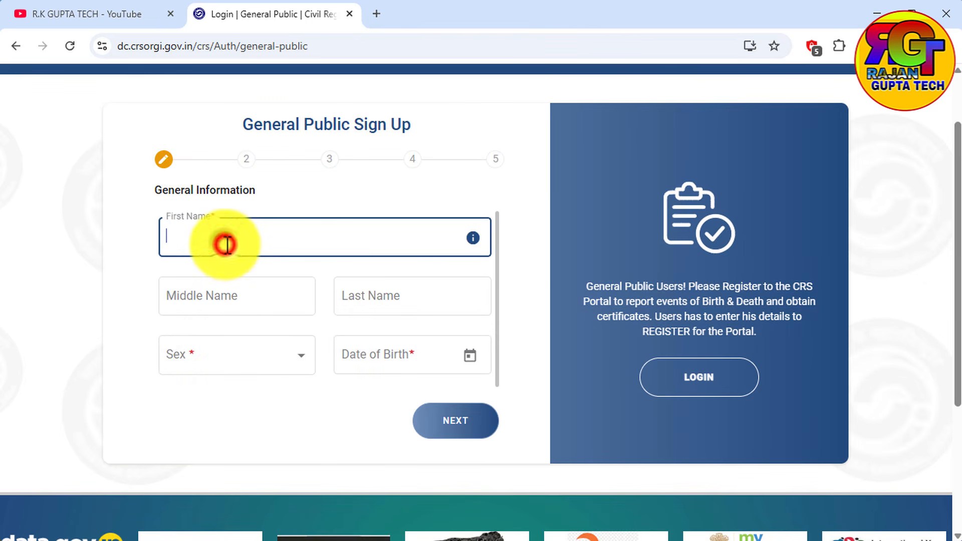
type("RAMKUMAR")
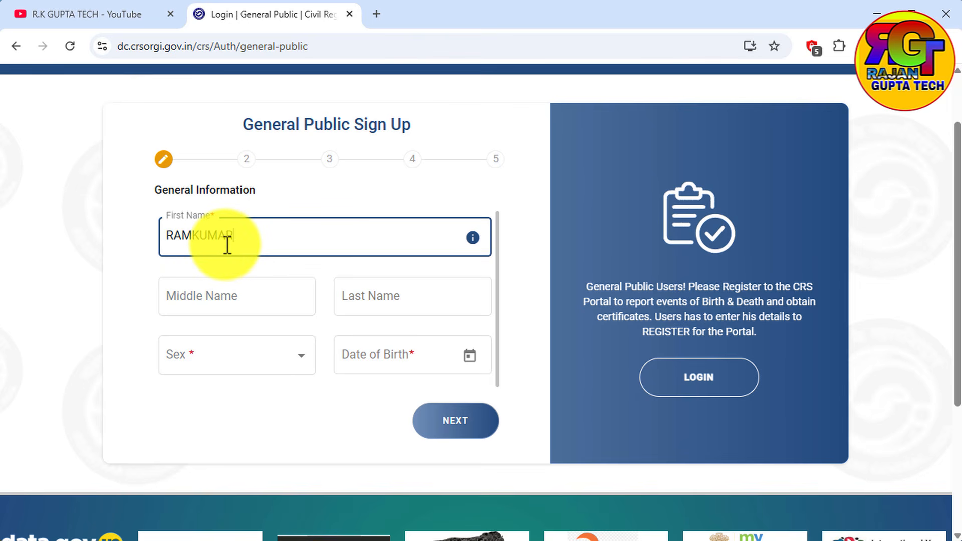
left_click(249, 364)
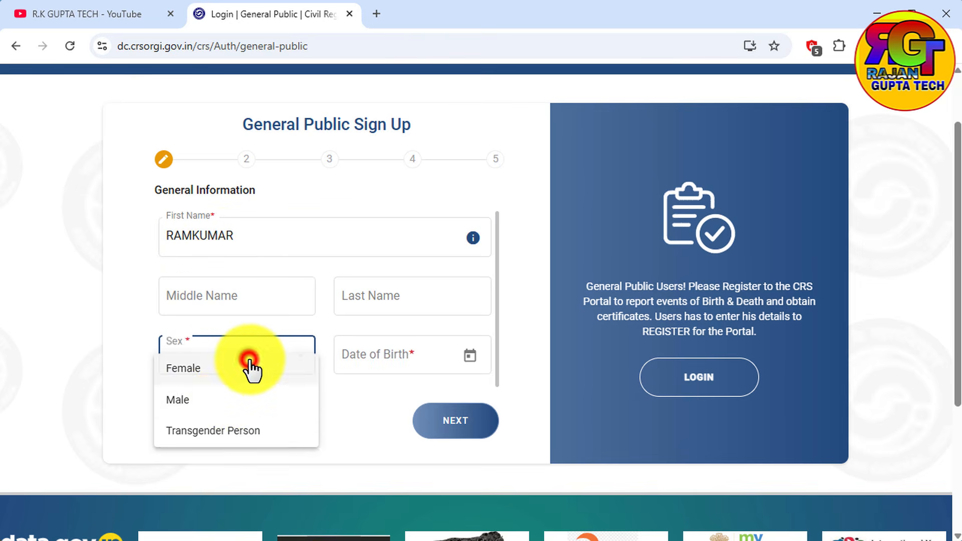
left_click(227, 399)
left_click(471, 356)
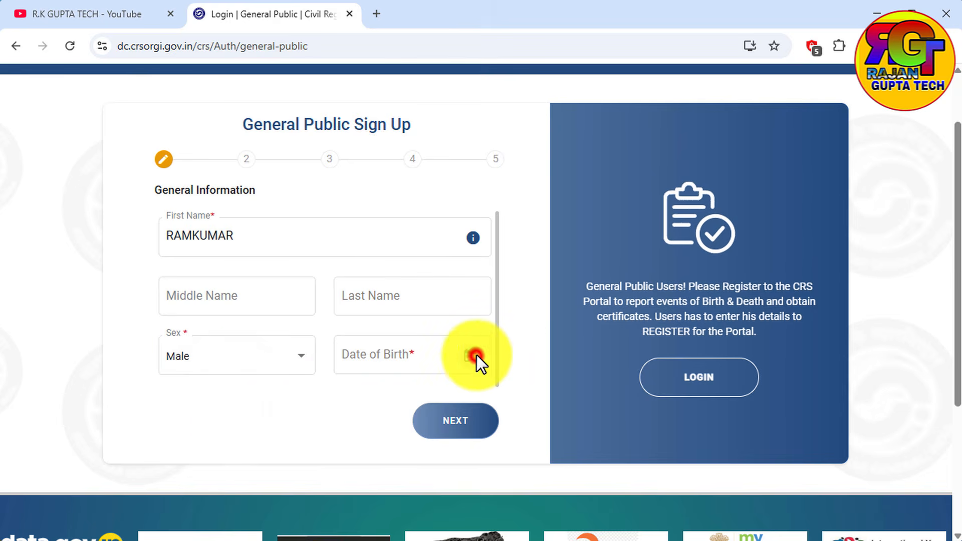
left_click(395, 96)
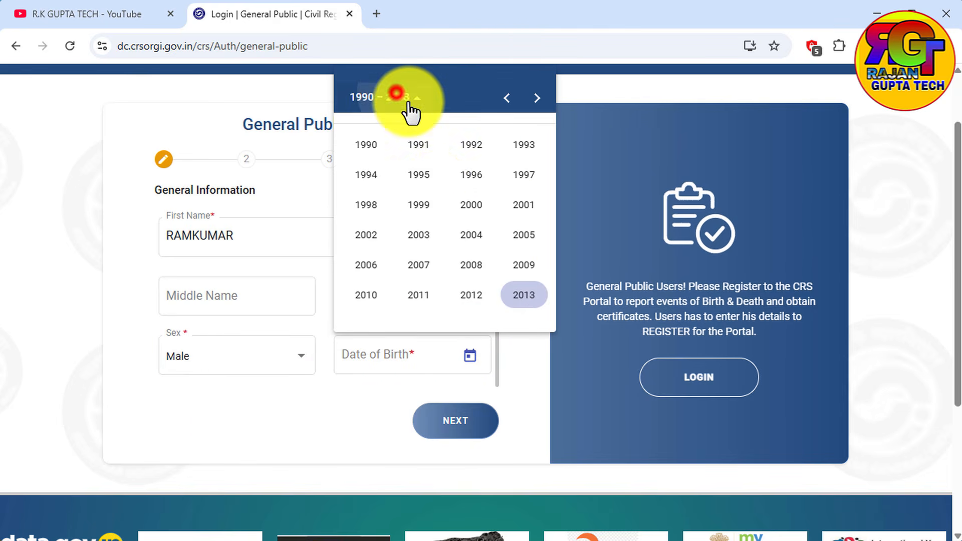
left_click(432, 180)
left_click(466, 219)
left_click(445, 225)
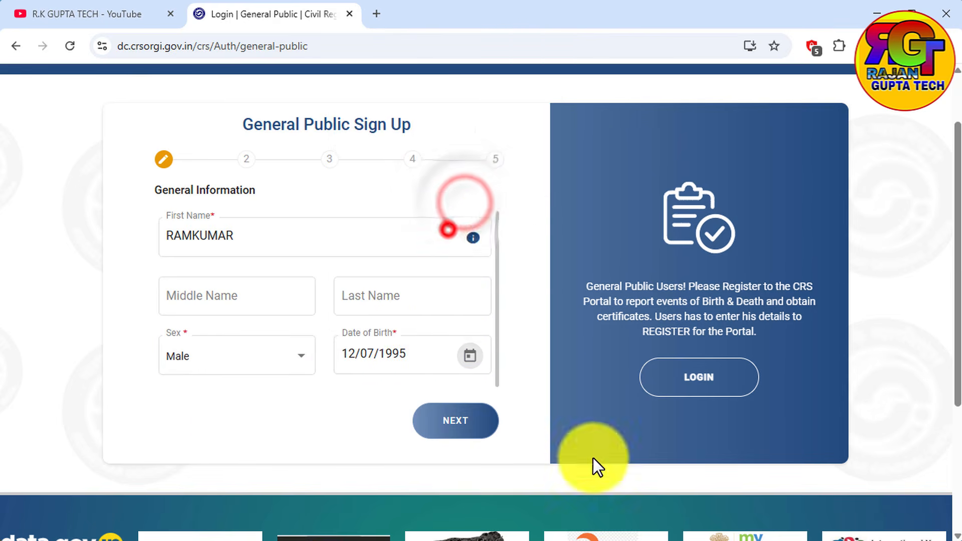
left_click(449, 422)
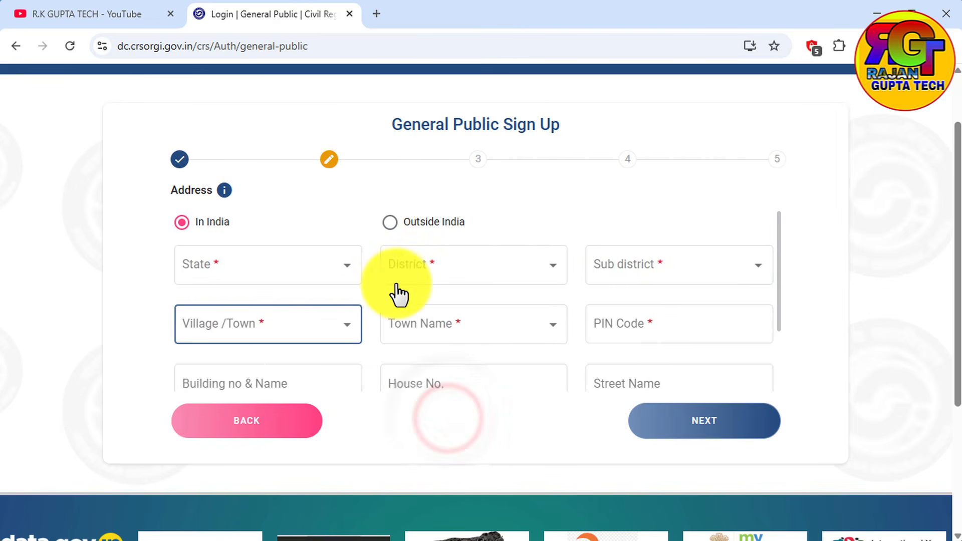
Step: Set the sign-up address to the state Bihar and the district Arwal
left_click(236, 273)
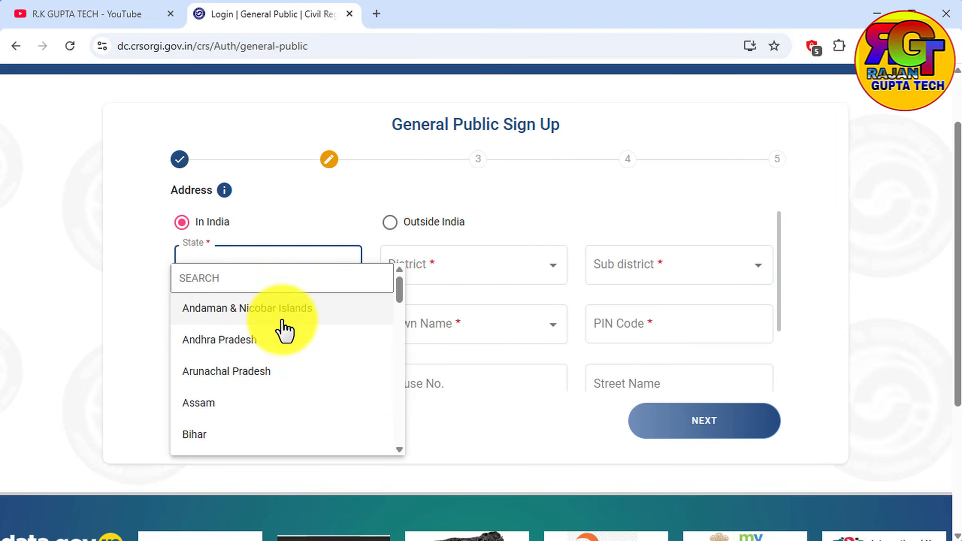
left_click(248, 440)
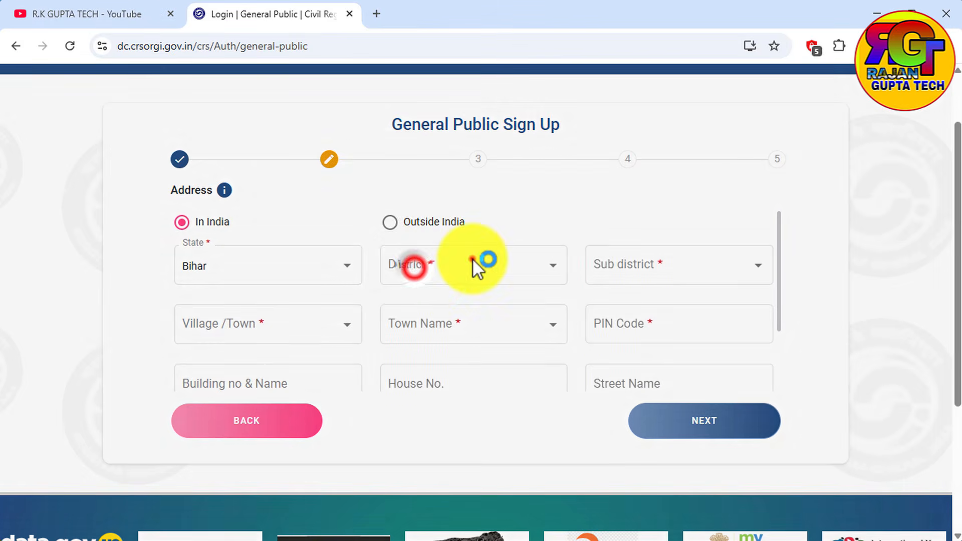
left_click(471, 258)
left_click(426, 313)
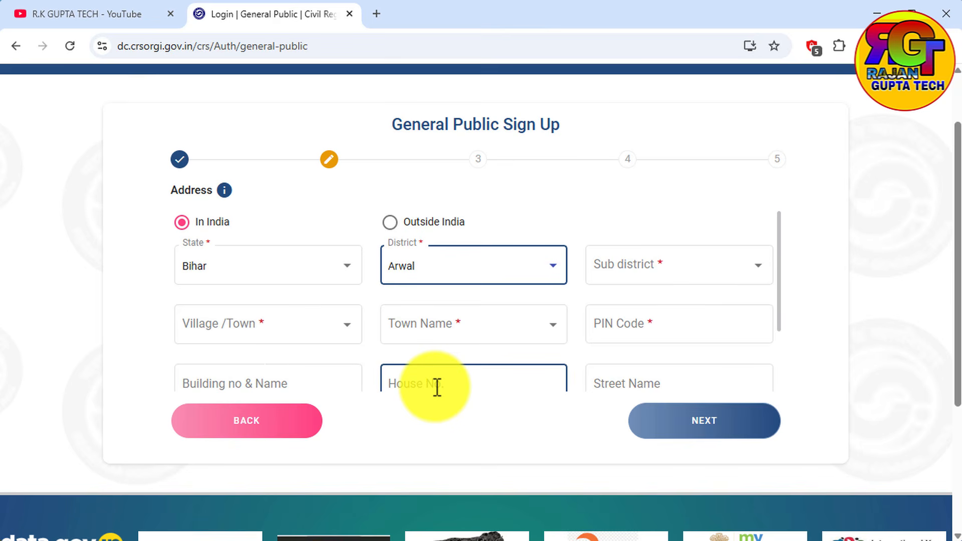
scroll(680, 298, "up", 2)
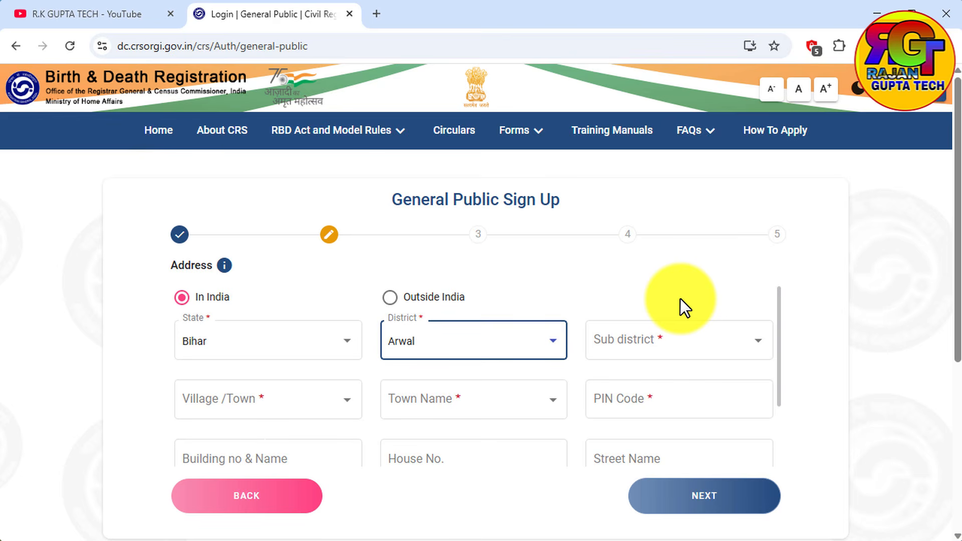
Step: Leave the sign-up form for the portal's home page and open the General Public login
left_click(158, 130)
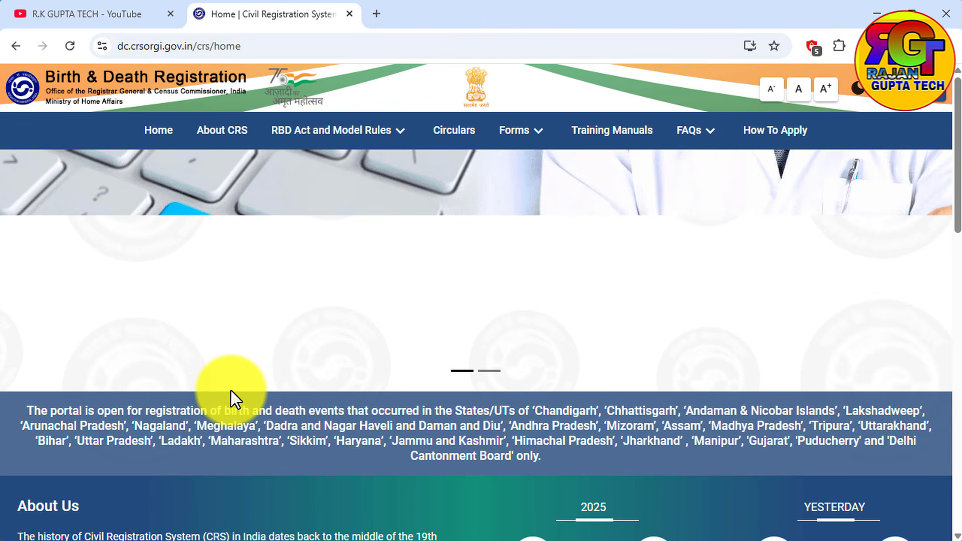
left_click(924, 93)
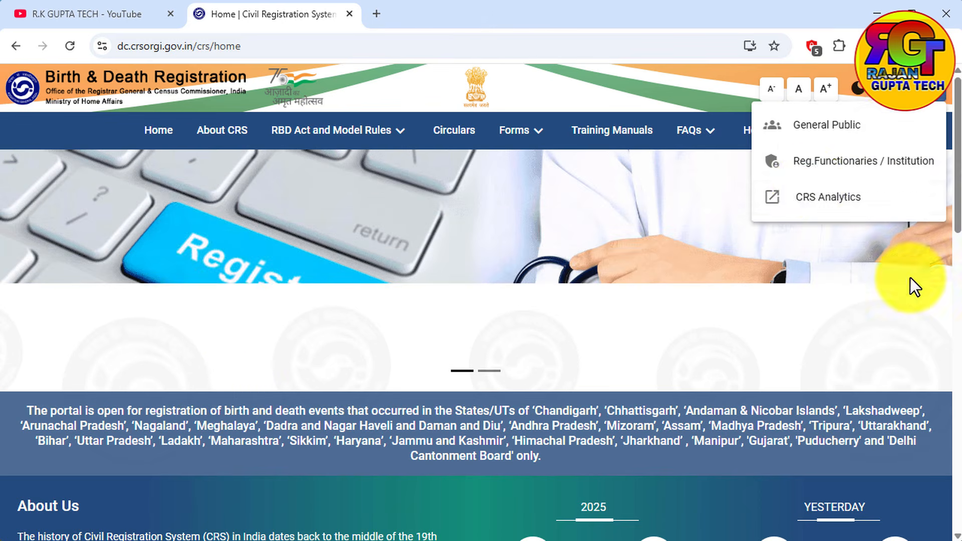
left_click(814, 136)
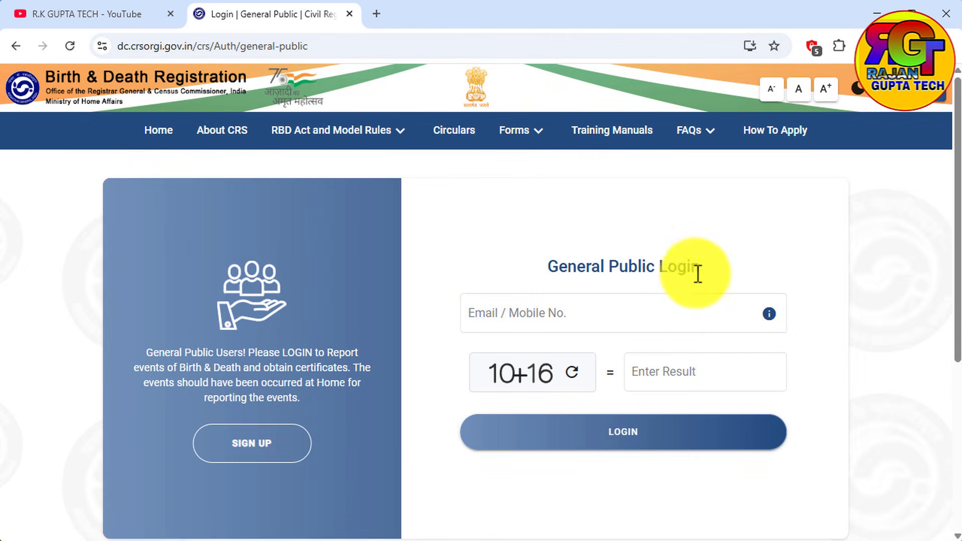
Step: Log in as General Public with the registered mobile number, the captcha result and the OTP sent to it
left_click(585, 322)
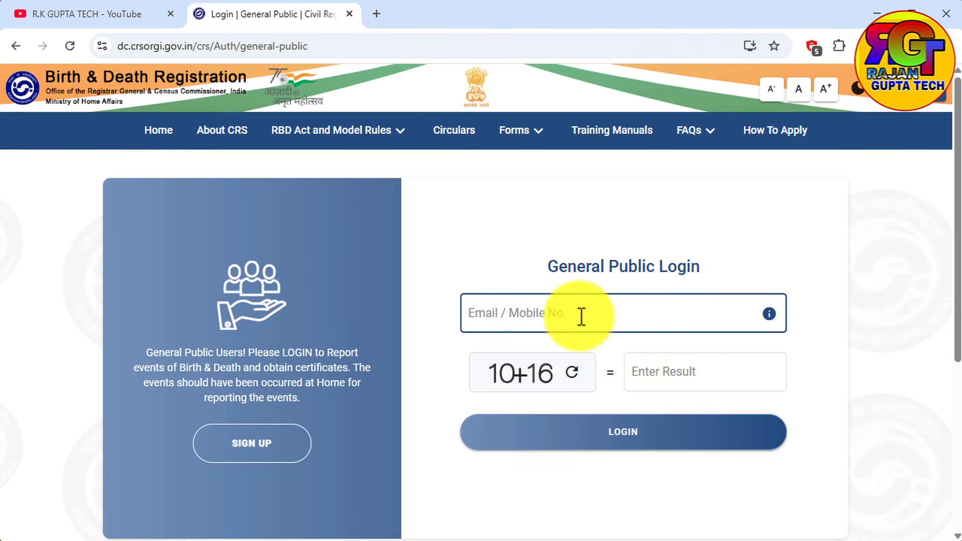
left_click(540, 316)
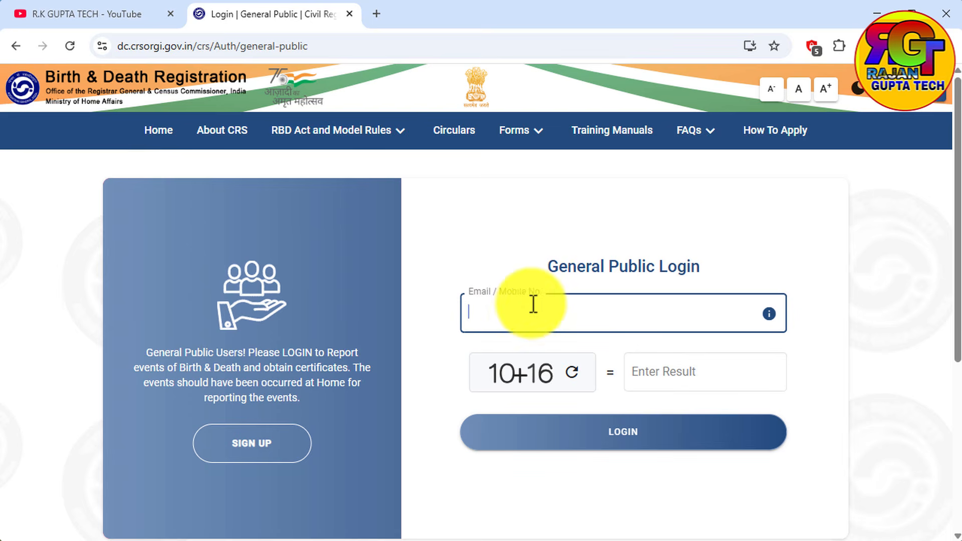
left_click(593, 434)
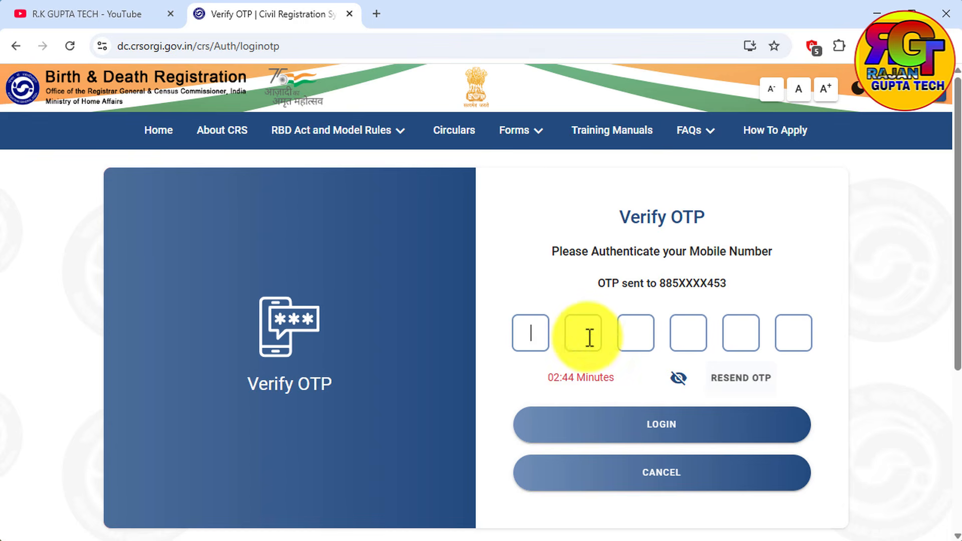
left_click(645, 426)
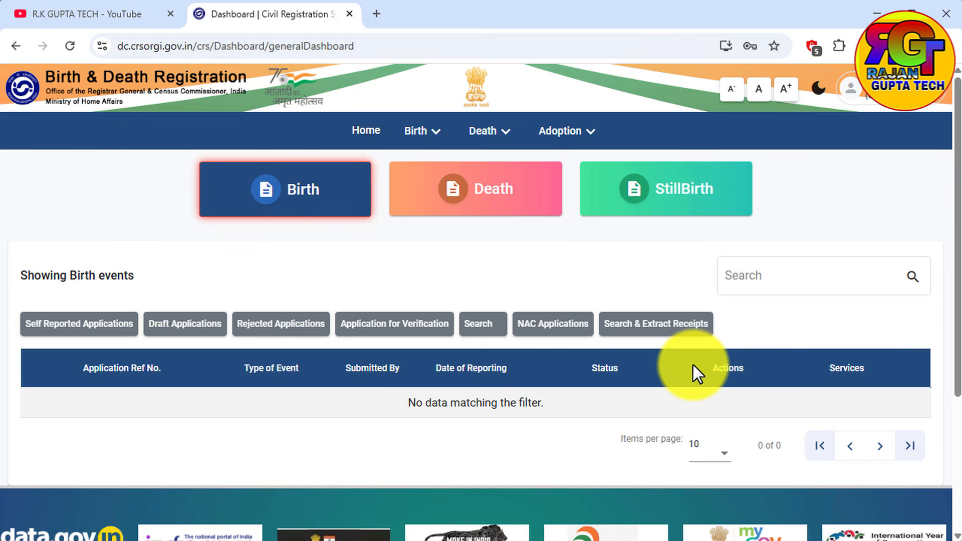
Step: Open a new Report Birth form and set the state where the birth occurred to Bihar
left_click(416, 131)
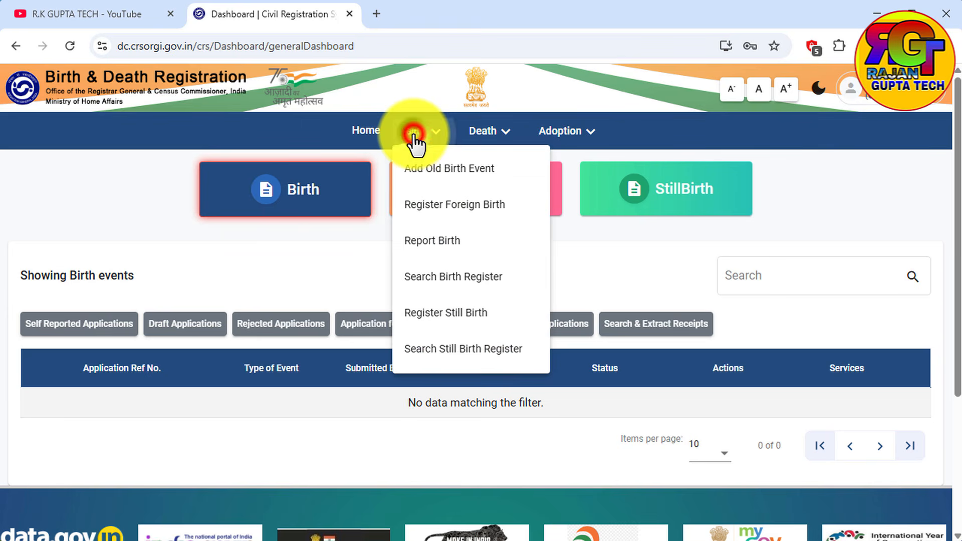
left_click(415, 241)
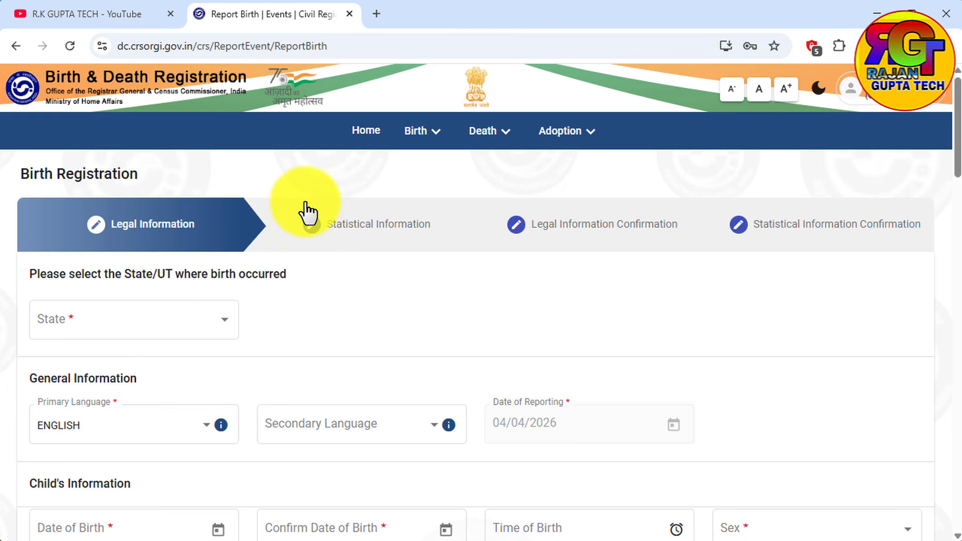
left_click(96, 324)
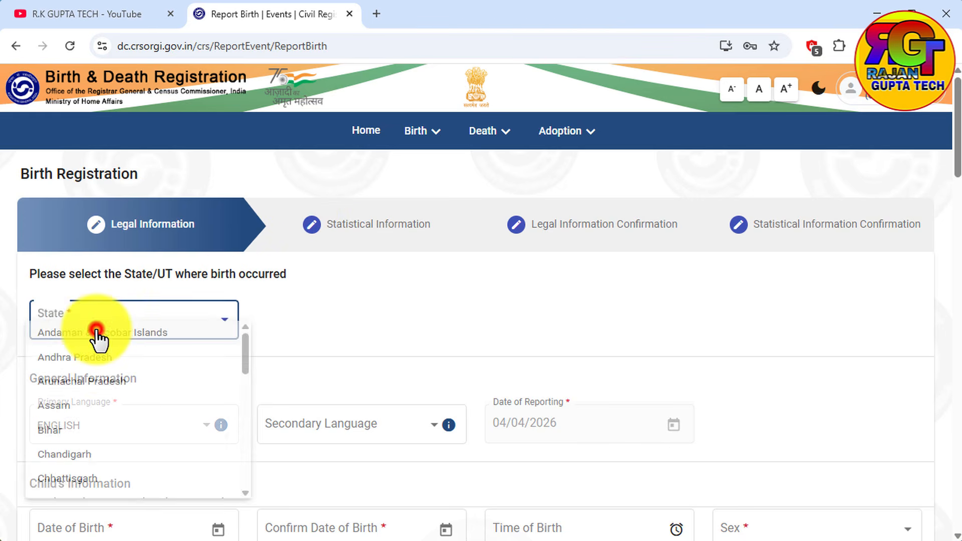
left_click(60, 435)
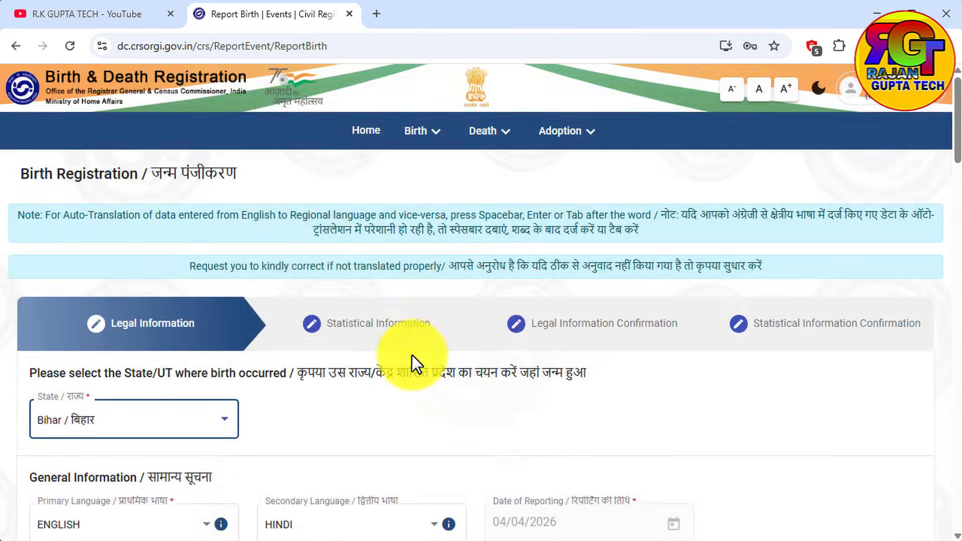
scroll(412, 355, "down", 5)
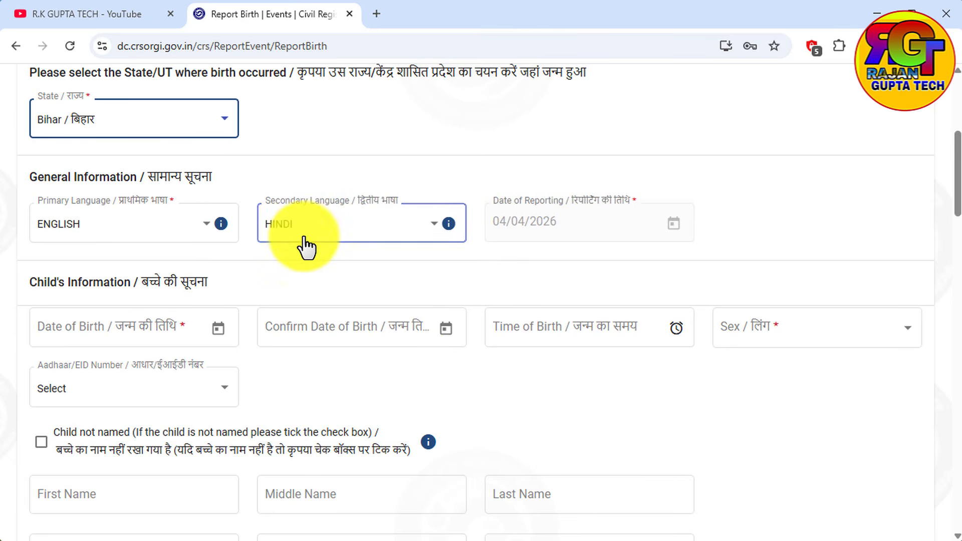
Step: Pick the child's date of birth from the calendar in the Child's Information section
scroll(173, 185, "down", 3)
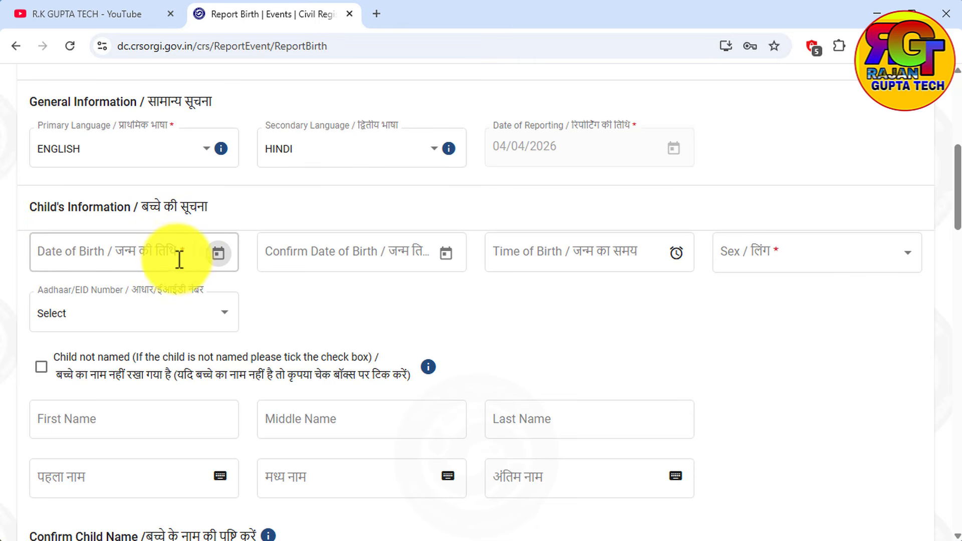
left_click(218, 253)
left_click(97, 295)
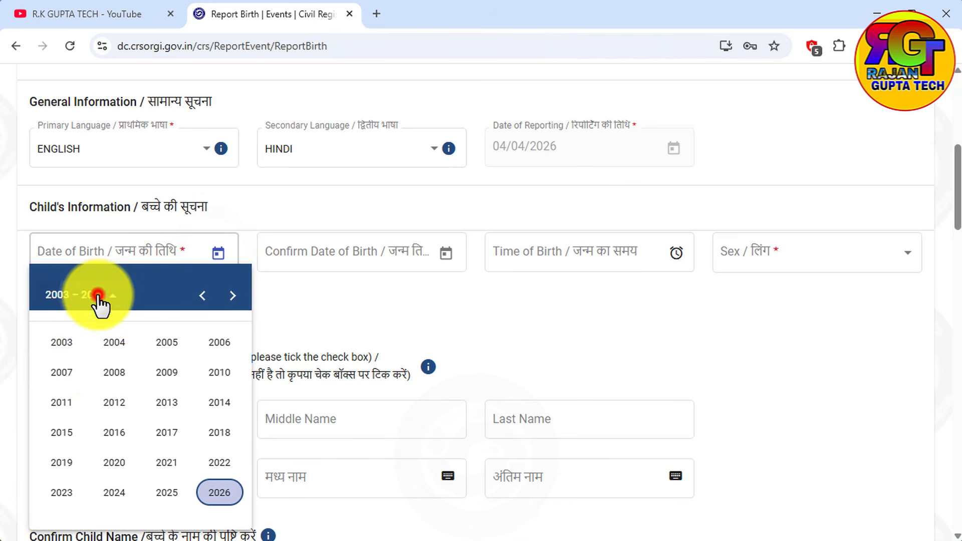
left_click(63, 342)
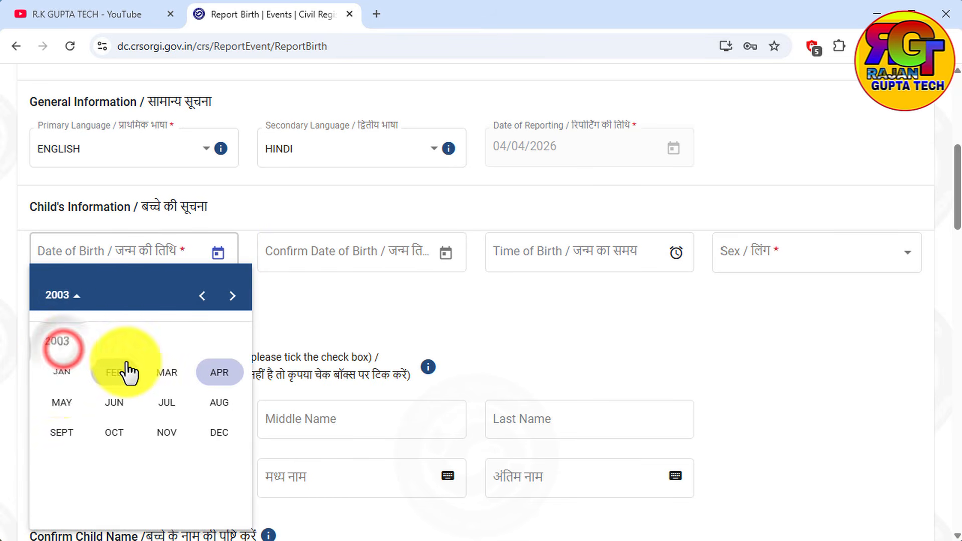
left_click(61, 375)
left_click(145, 370)
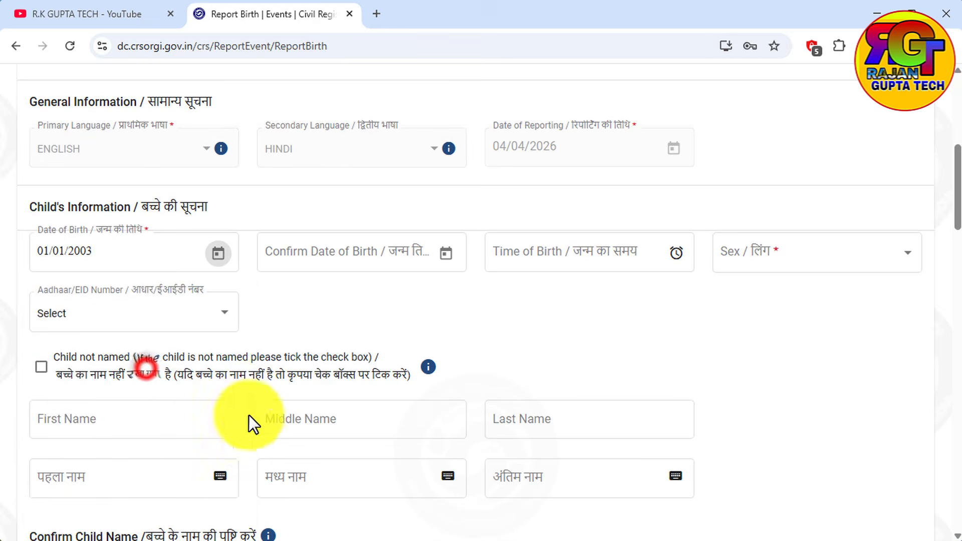
left_click(558, 374)
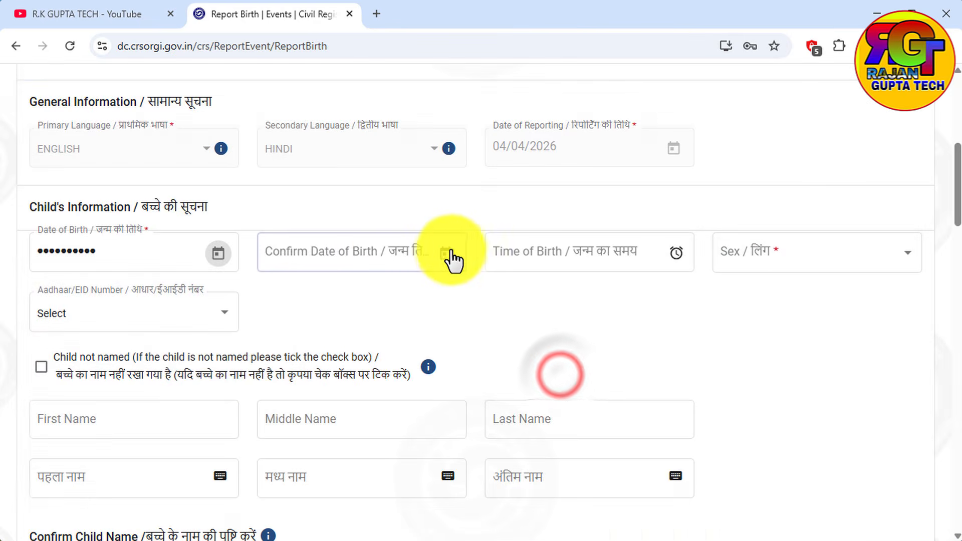
Step: Confirm the child's date of birth by picking the same date again
left_click(450, 254)
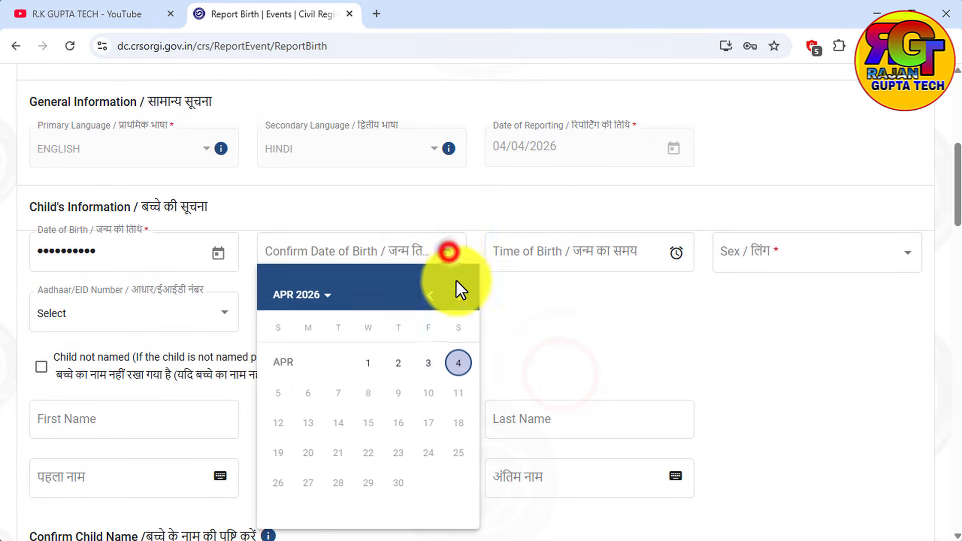
left_click(303, 296)
left_click(285, 341)
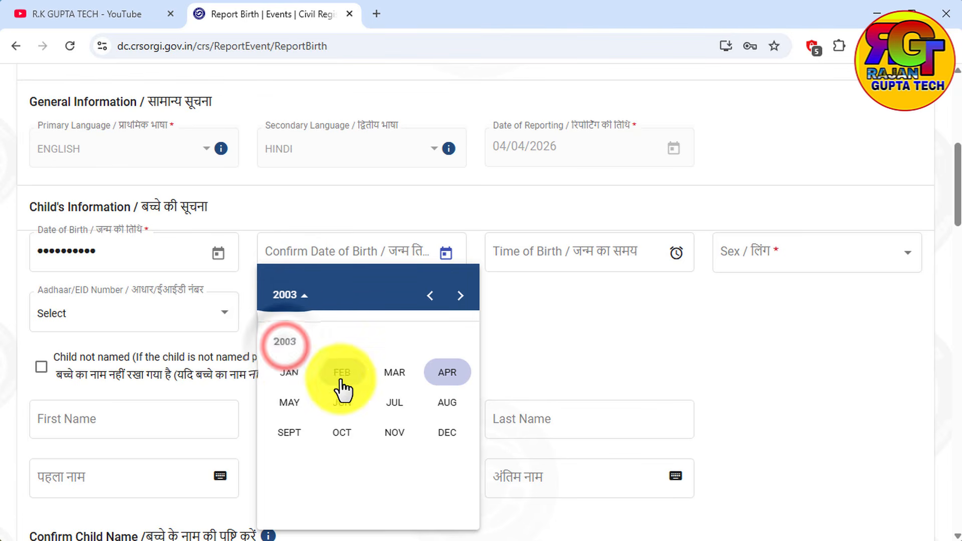
left_click(291, 371)
left_click(365, 360)
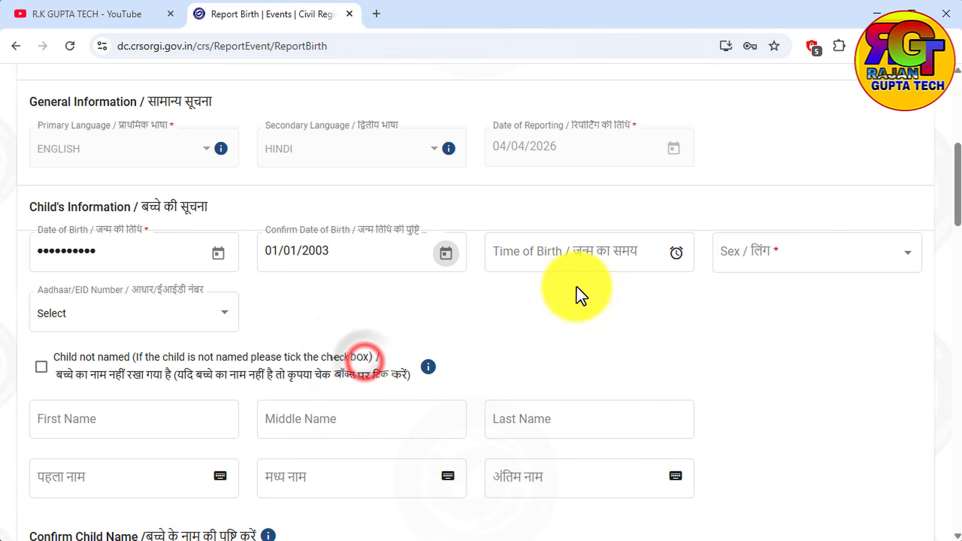
Step: Leave the child's time of birth blank and set the sex to Male
left_click(566, 248)
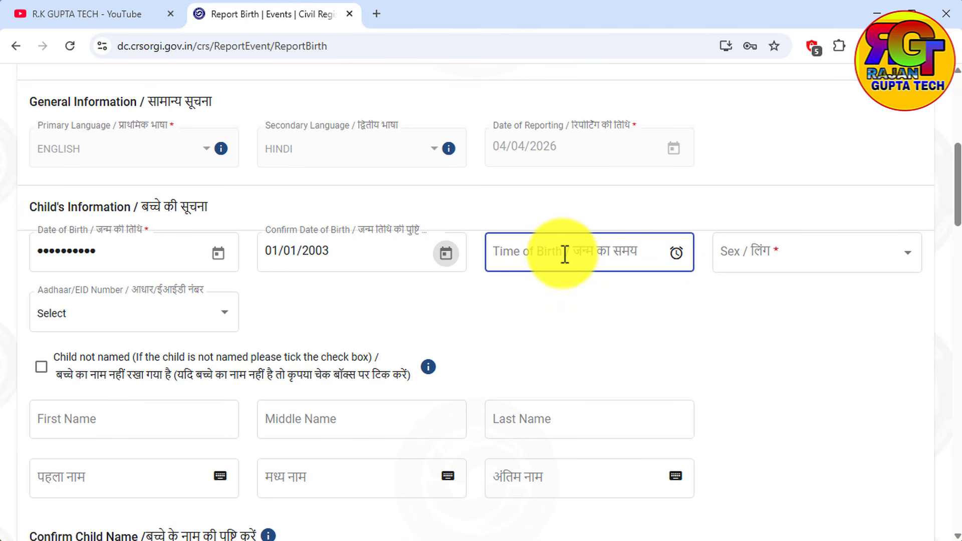
left_click(814, 264)
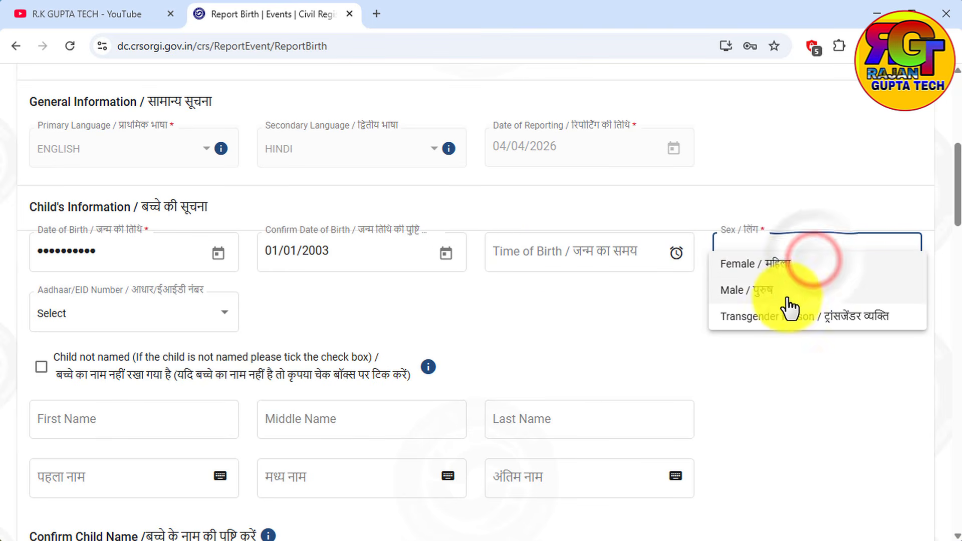
left_click(774, 295)
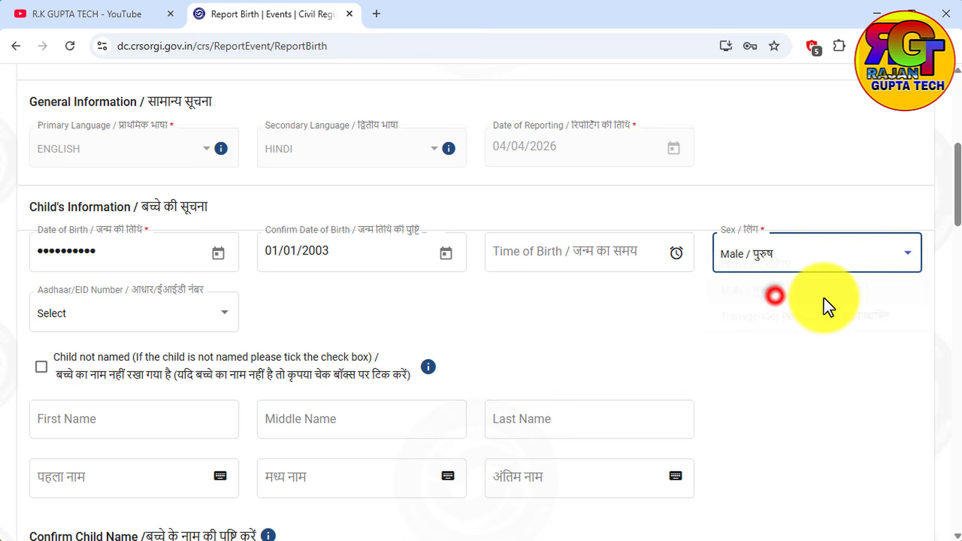
left_click(82, 329)
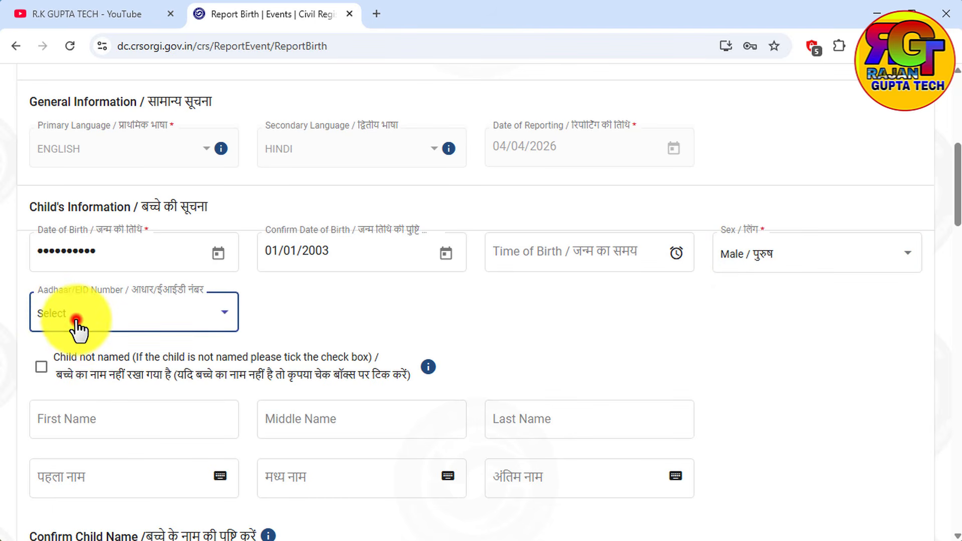
left_click(60, 351)
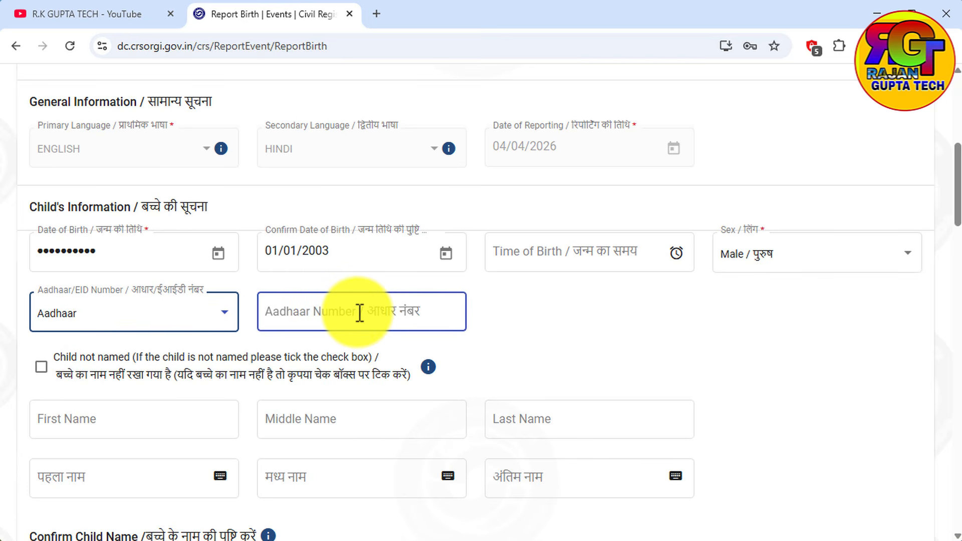
left_click(166, 318)
left_click(44, 293)
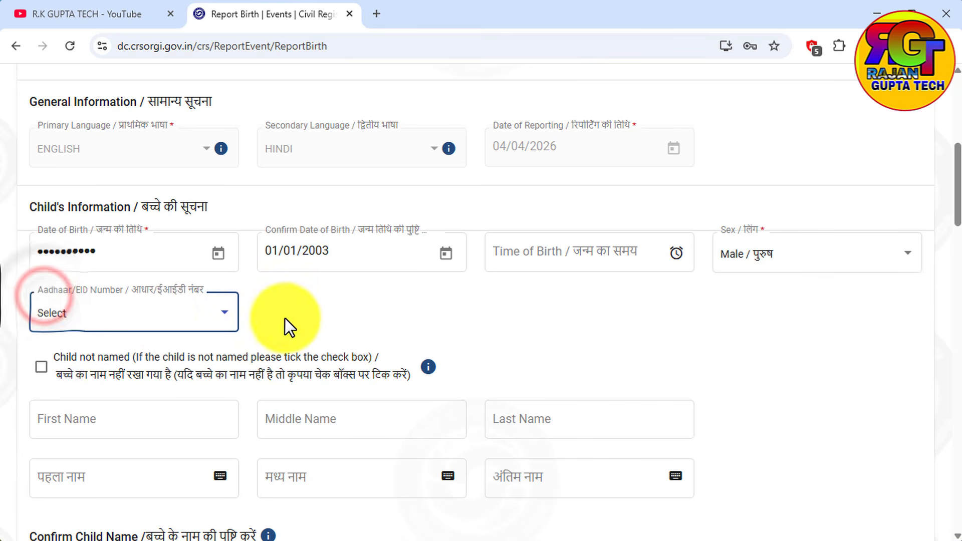
Step: Enter the child's name in the English first name field and let its Hindi counterpart fill in
scroll(370, 383, "down", 1)
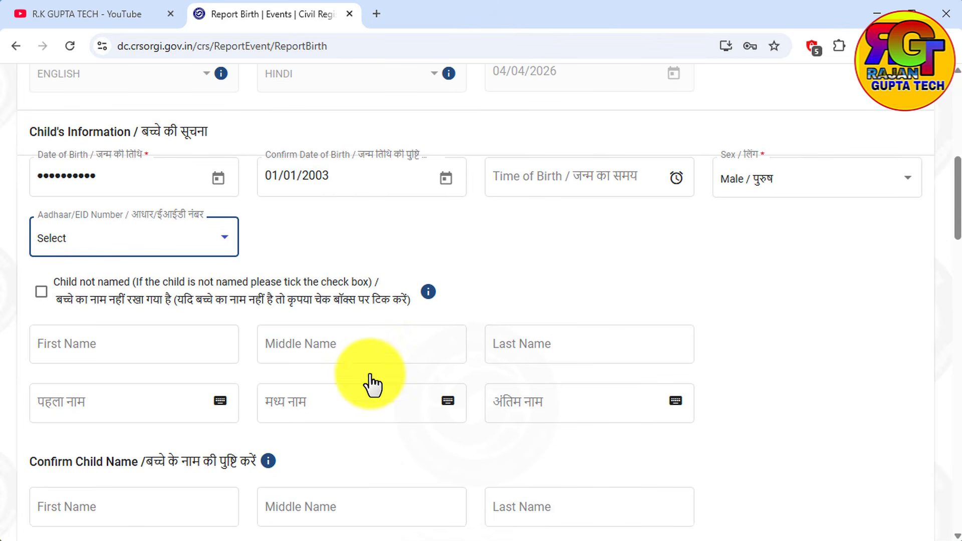
left_click(71, 350)
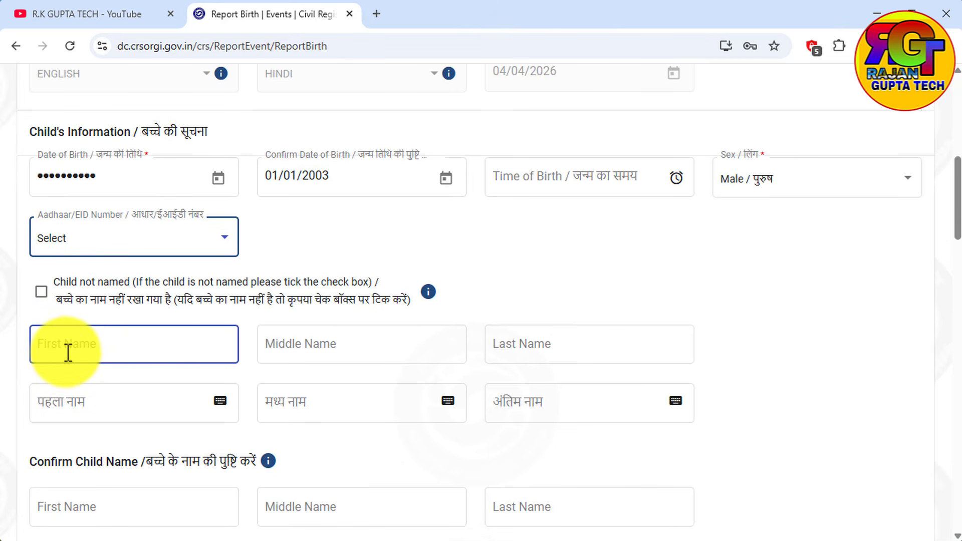
left_click(241, 341)
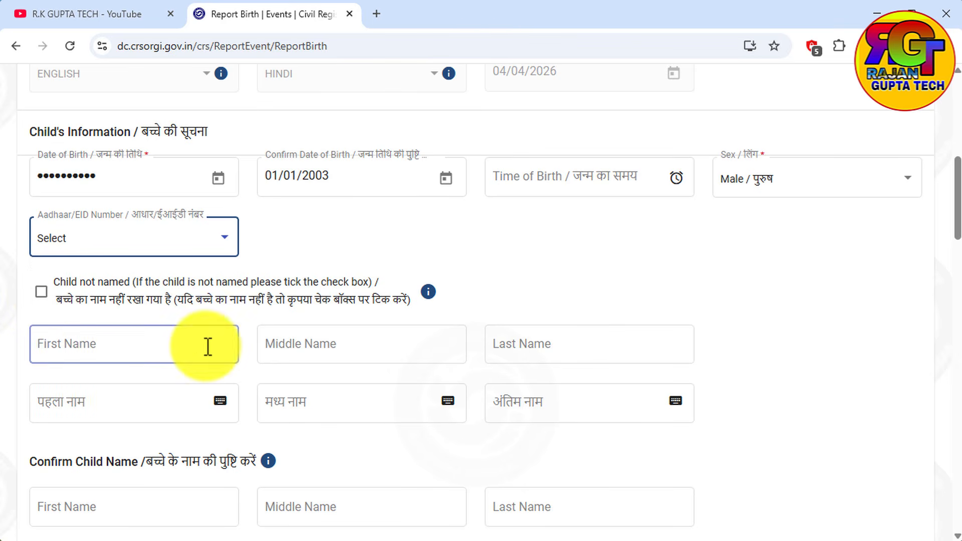
left_click(100, 343)
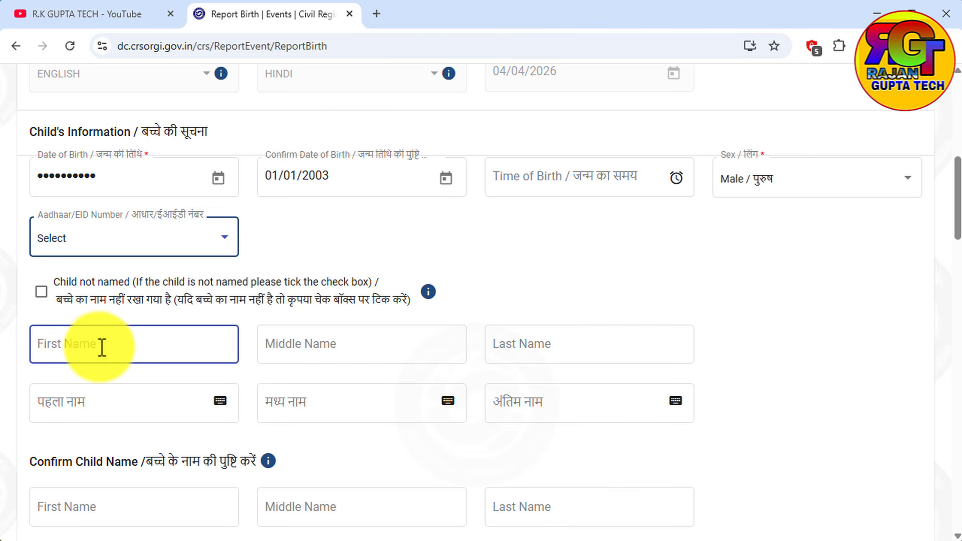
left_click(102, 346)
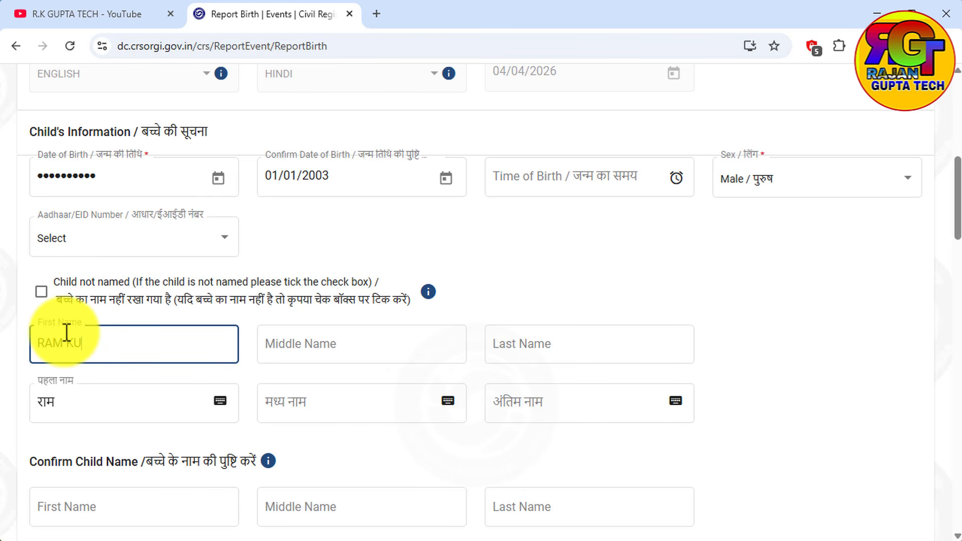
left_click(224, 430)
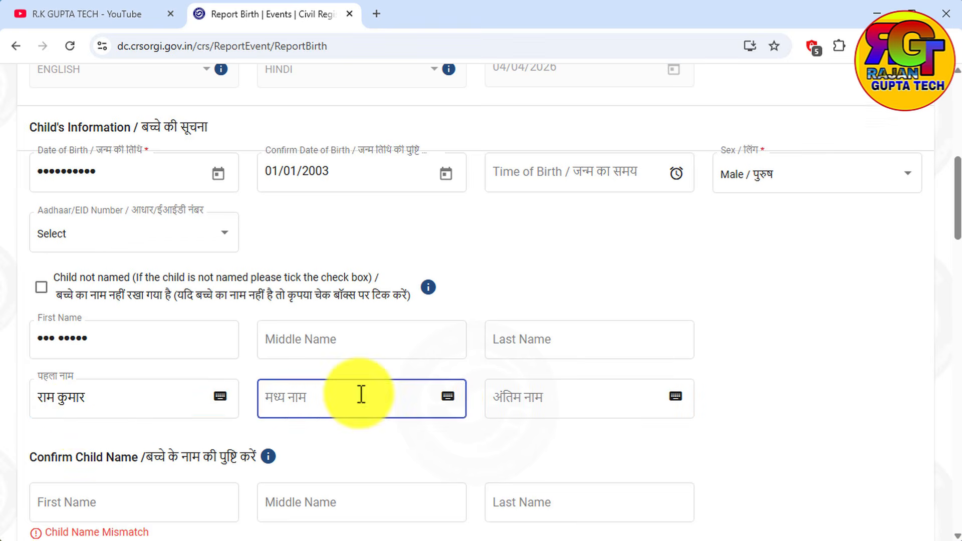
Step: Repeat the child's name in the first name field of the Confirm Child Name section
scroll(345, 392, "down", 3)
left_click(98, 346)
left_click(78, 349)
type("RAM KUMAR")
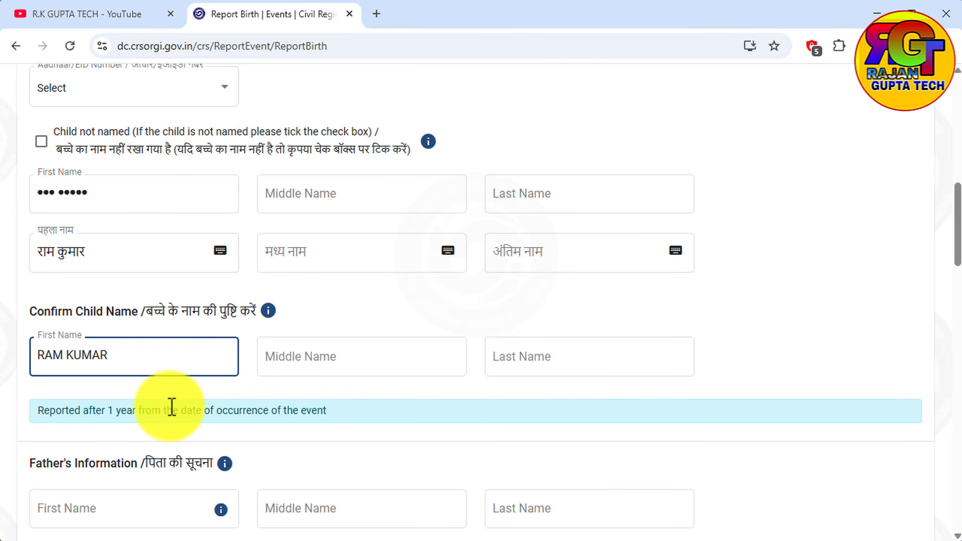
Step: Enter the father's first name in the Father's Information section, including its Hindi version
scroll(311, 374, "down", 5)
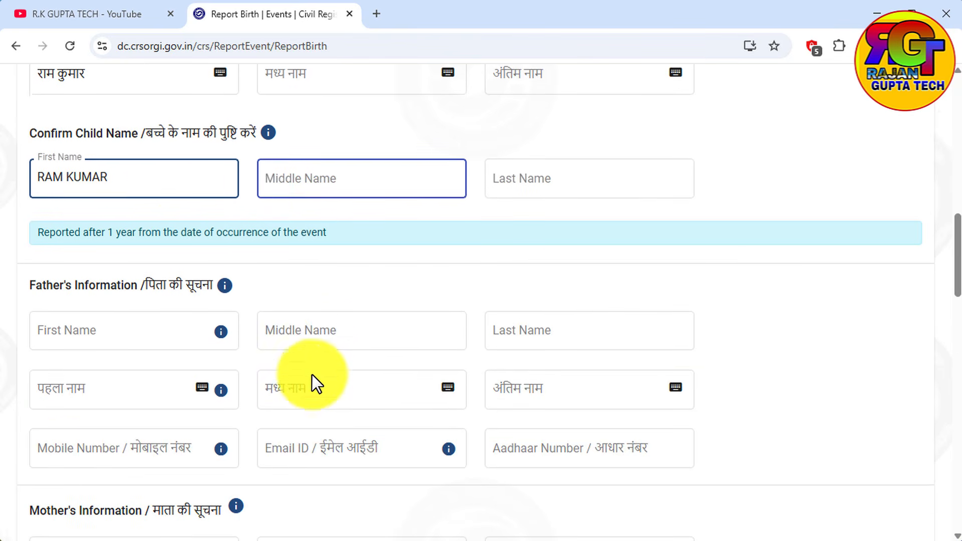
scroll(289, 356, "down", 1)
left_click(79, 209)
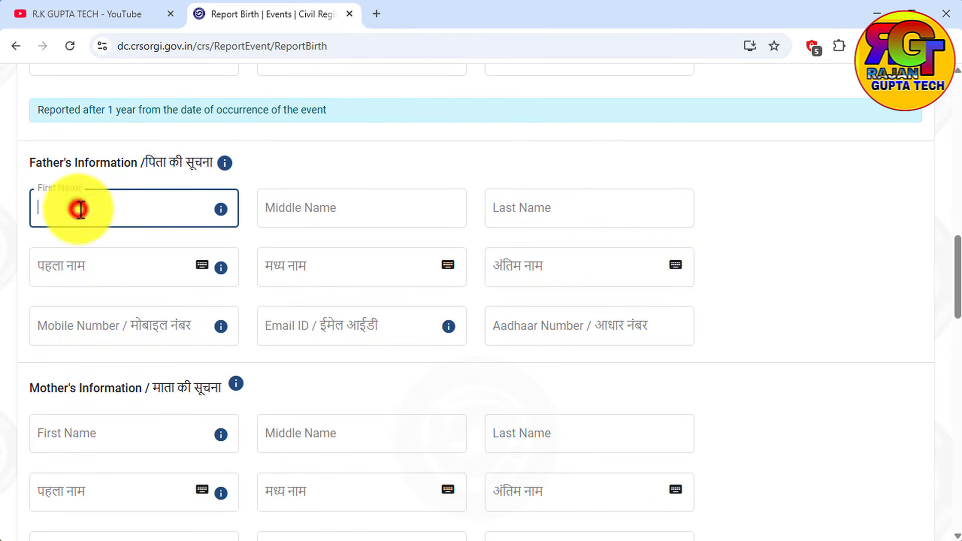
type("PITA")
left_click(99, 281)
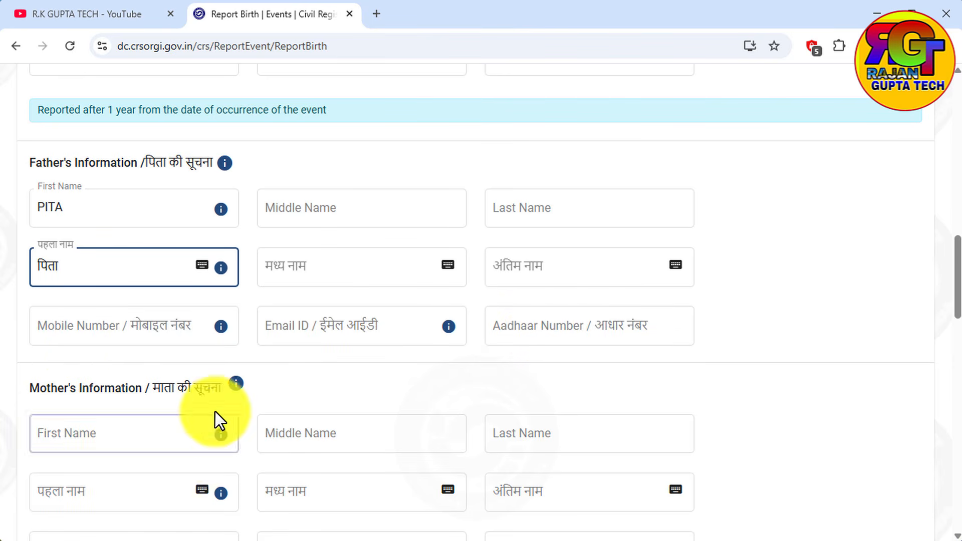
Step: Enter the mother's first name in the Mother's Information section, including its Hindi version
scroll(215, 415, "down", 3)
left_click(74, 271)
type("MATA")
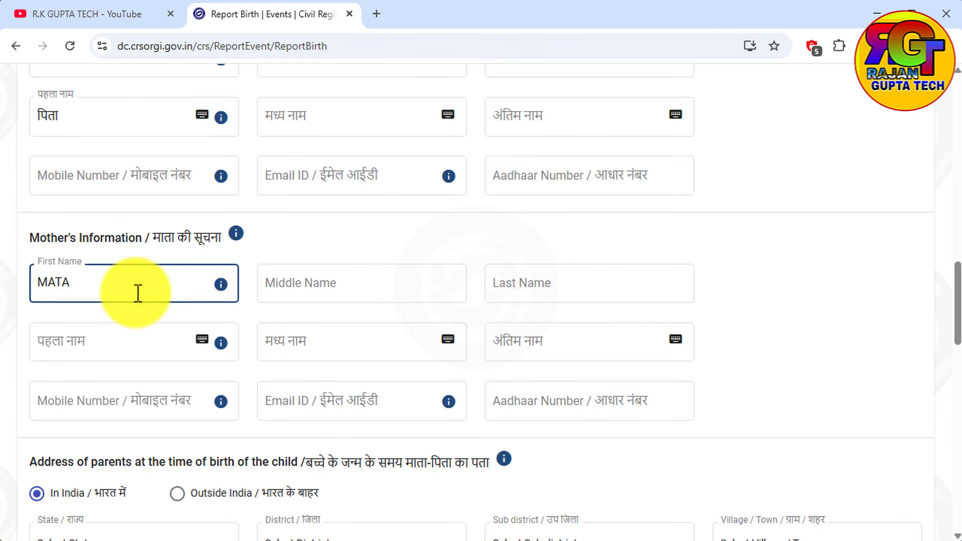
left_click(183, 312)
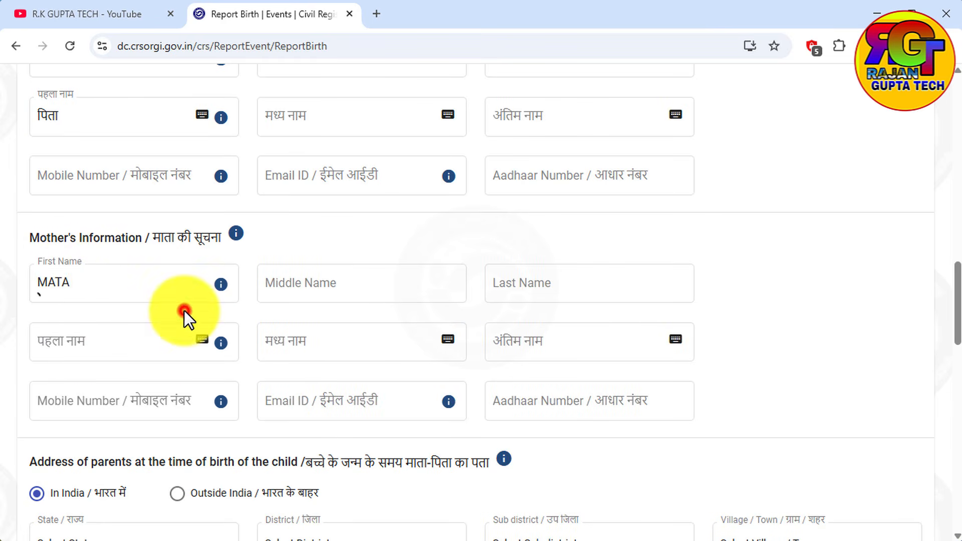
left_click(519, 410)
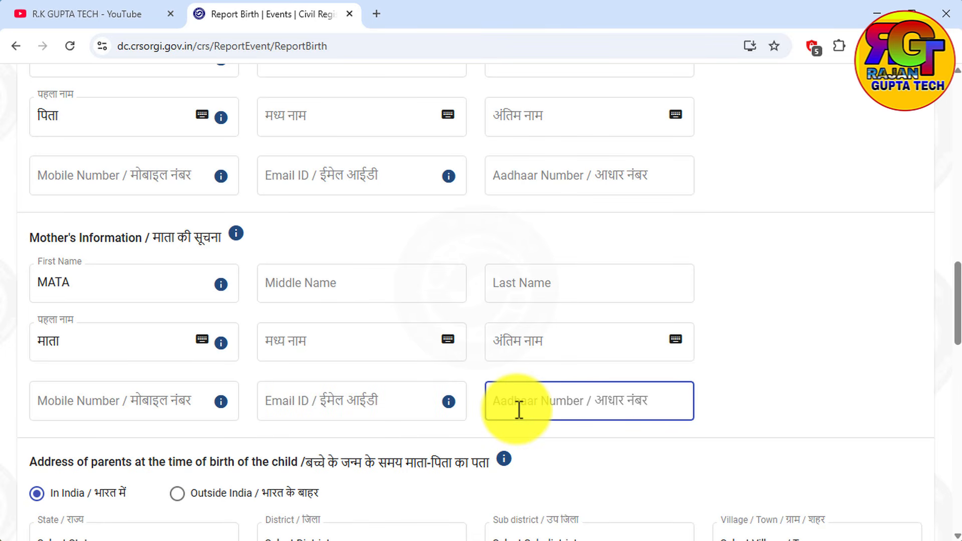
Step: Set the parents' address at the time of birth to the state Bihar and the district Arwal
scroll(518, 411, "down", 5)
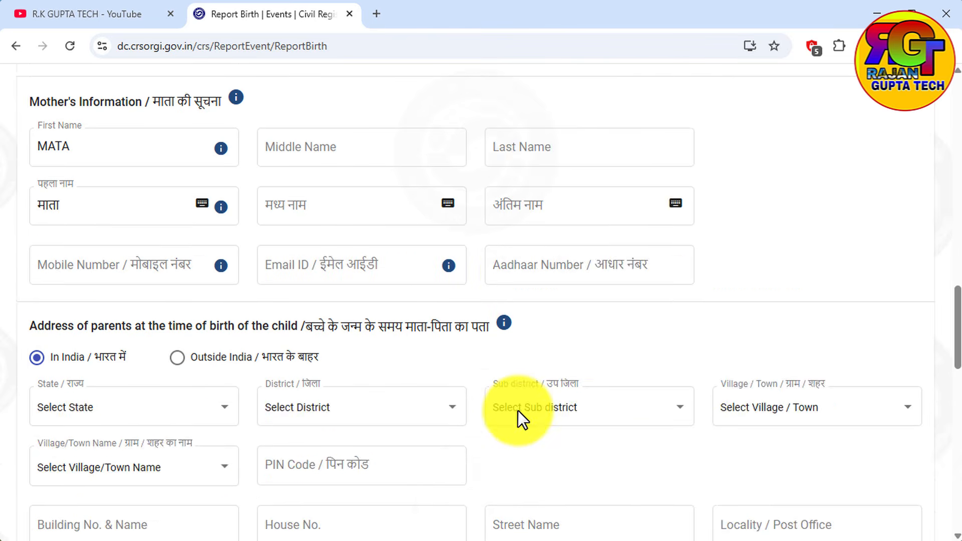
left_click(123, 239)
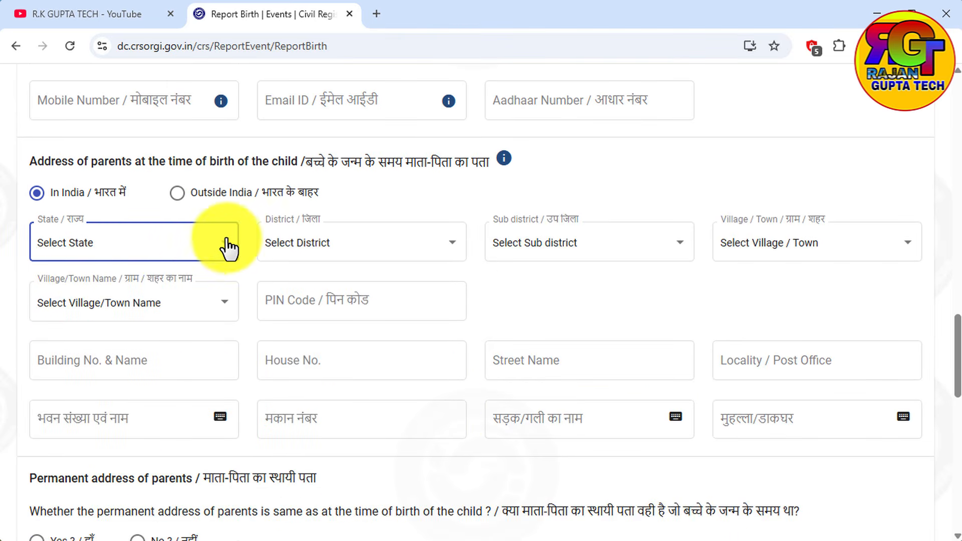
left_click(199, 249)
left_click(95, 393)
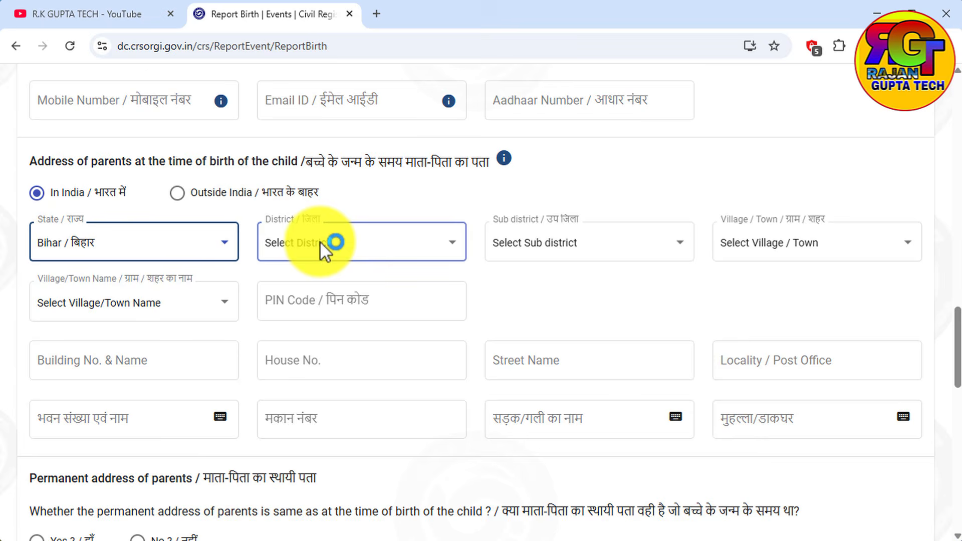
left_click(319, 242)
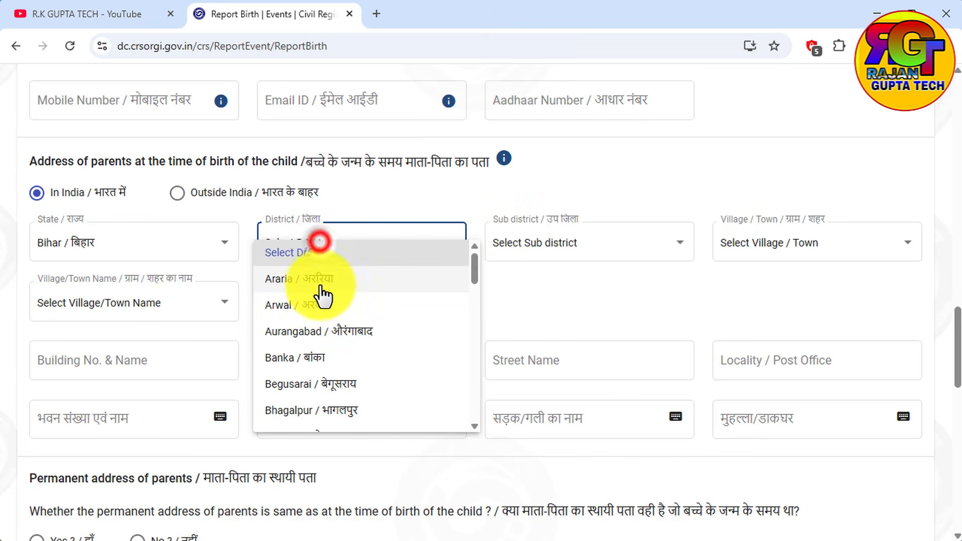
left_click(320, 305)
Step: Complete the parents' address at the time of birth with sub district Karpi, type Village and village name Aiyara
left_click(552, 242)
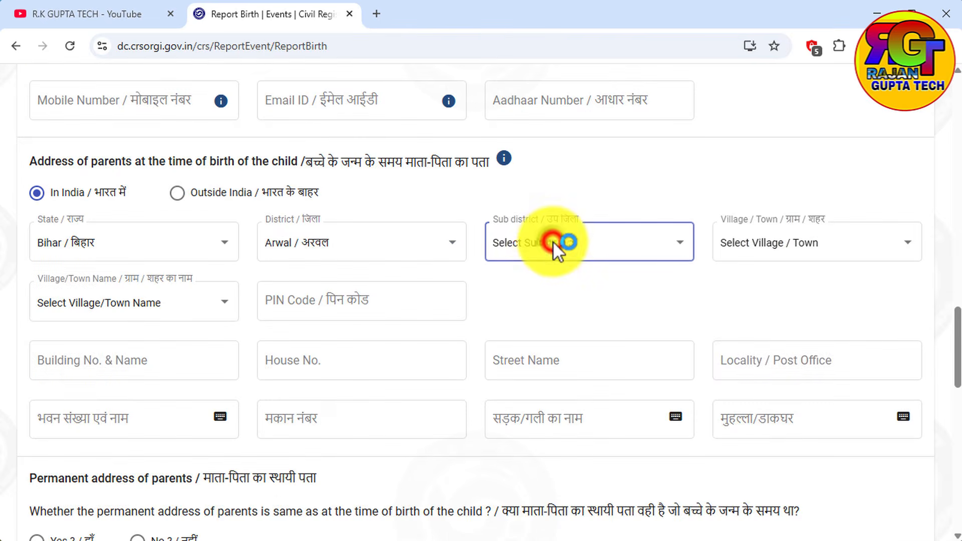
left_click(549, 243)
left_click(537, 333)
left_click(760, 244)
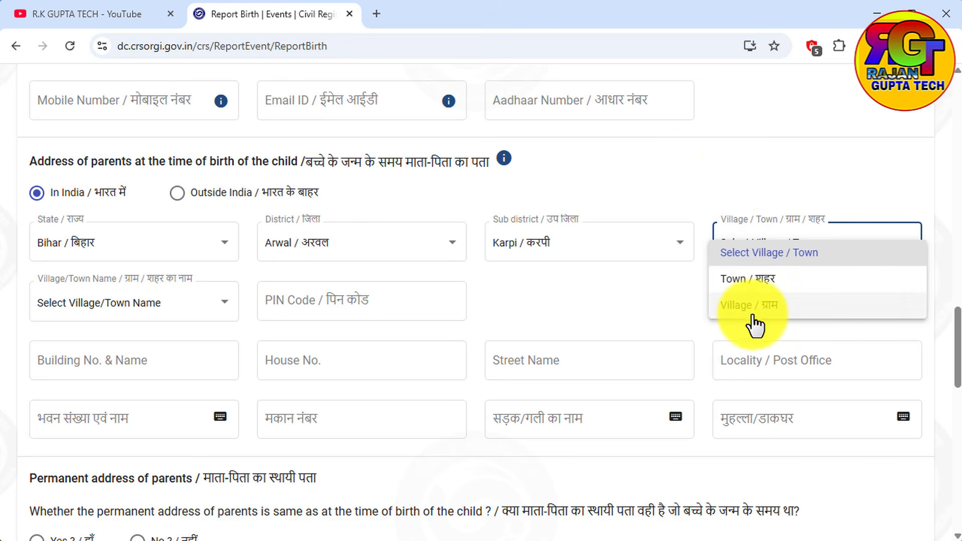
left_click(751, 308)
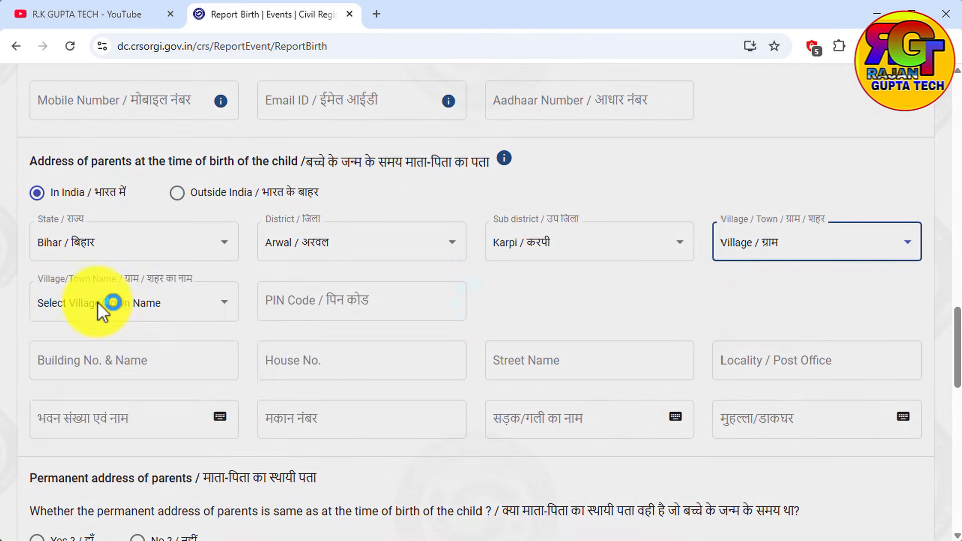
left_click(111, 304)
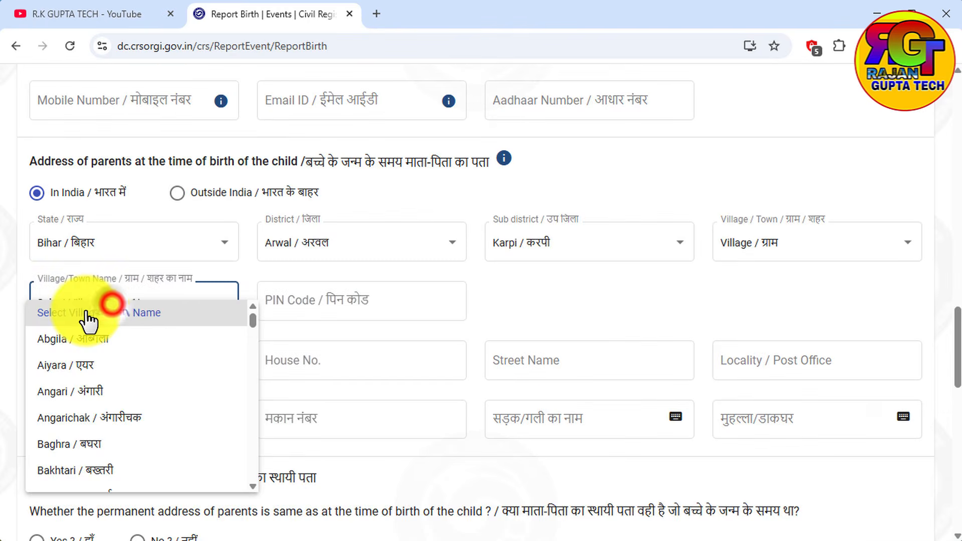
left_click(80, 365)
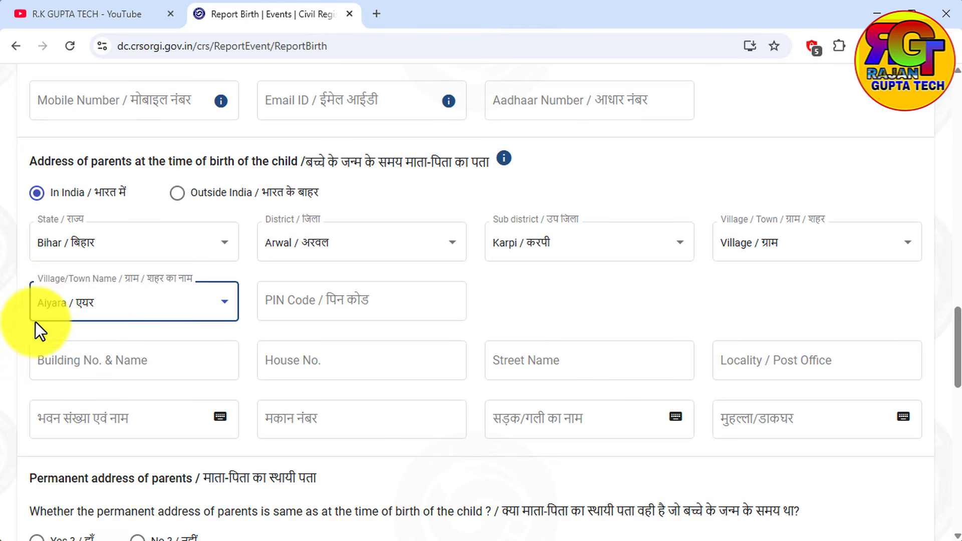
Step: Enter the six-digit postal PIN code for the parents' address at the time of birth
left_click(296, 300)
type("9")
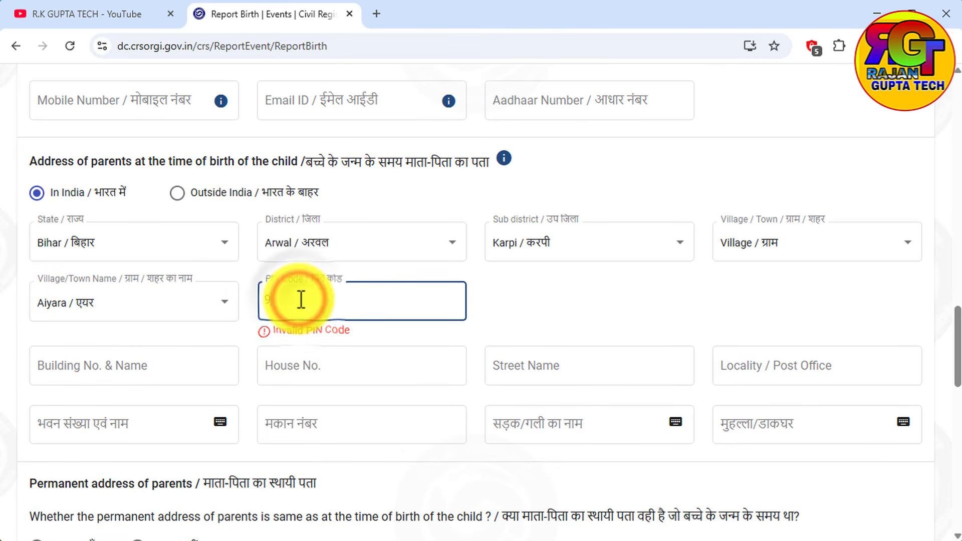
type("79799")
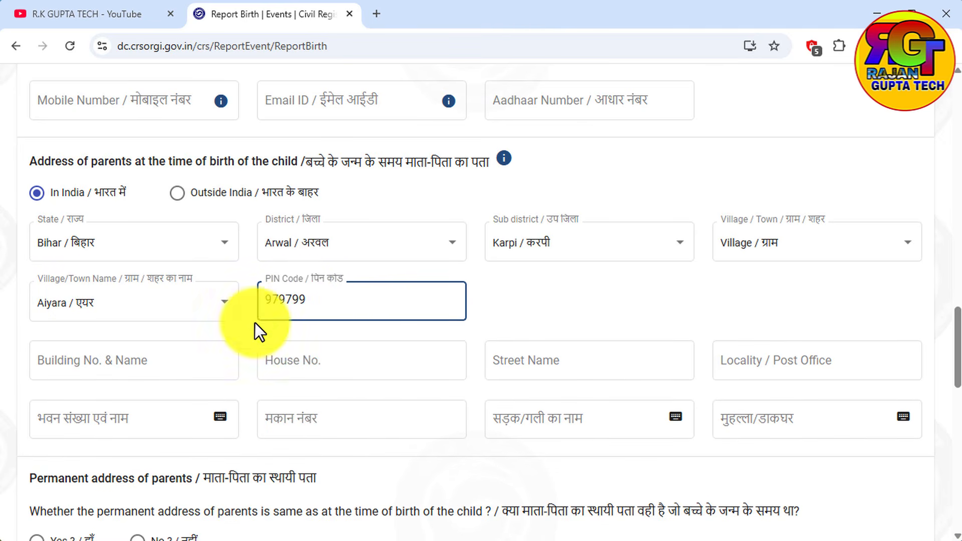
Step: Answer Yes to whether the parents' permanent address is the same as at the time of the child's birth
scroll(416, 392, "down", 3)
scroll(417, 392, "down", 1)
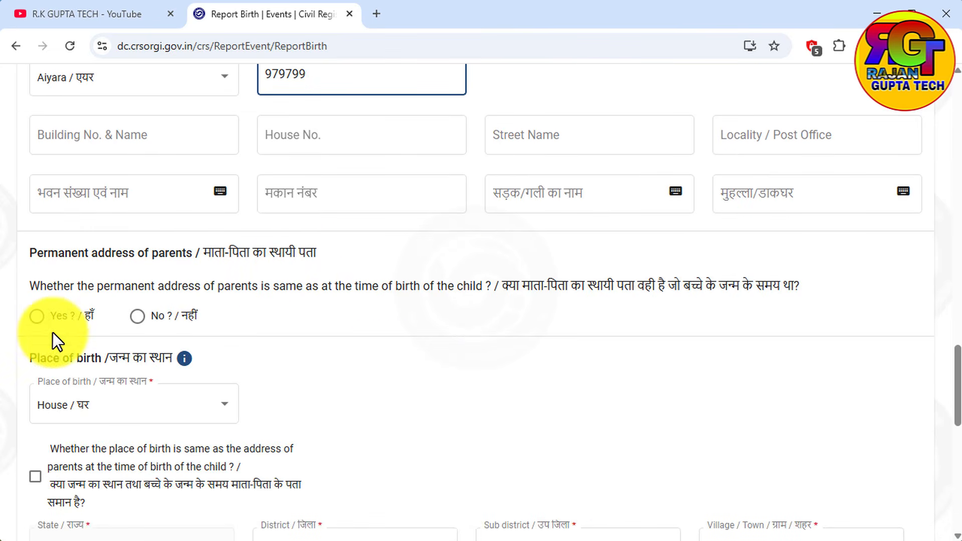
left_click(37, 316)
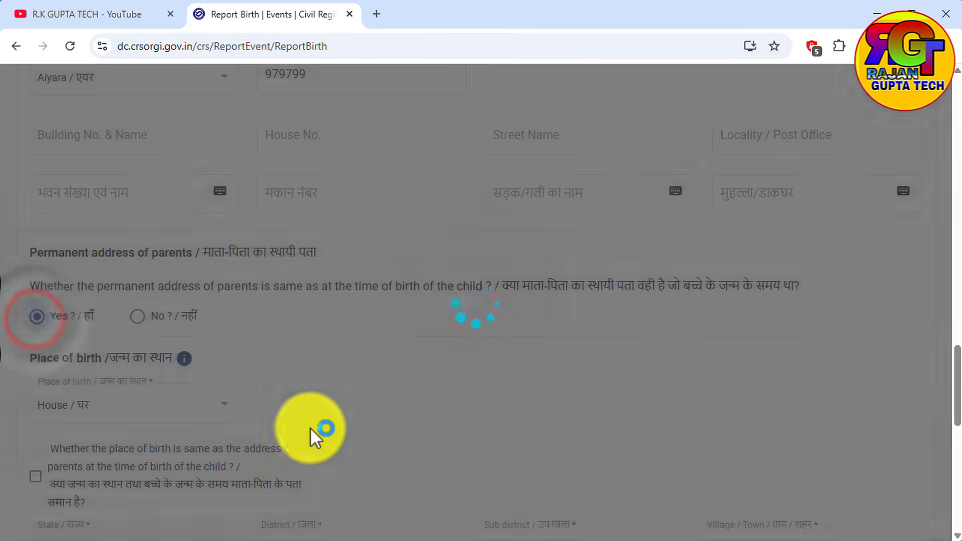
Step: Keep House as the place of birth and mark it as the same as the parents' address at the time of birth
scroll(308, 431, "down", 4)
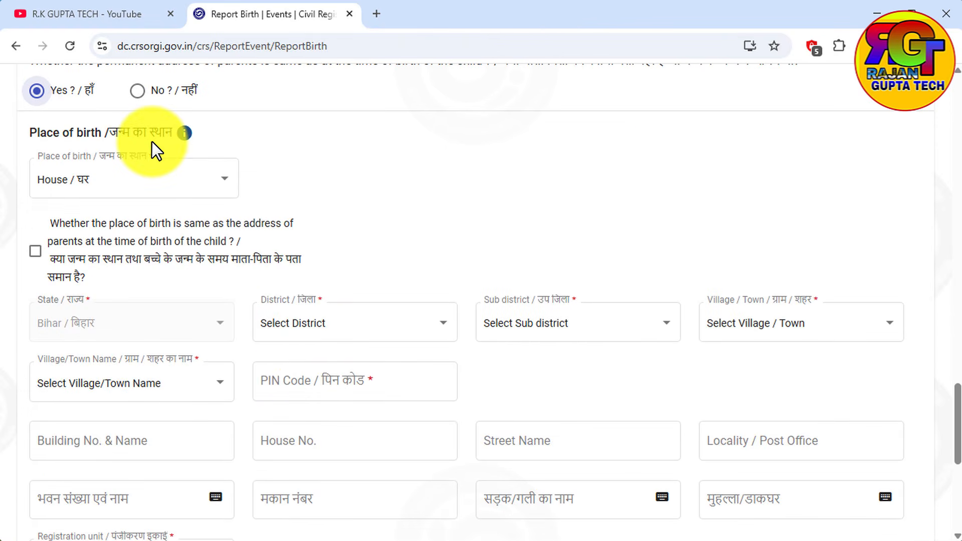
left_click(158, 182)
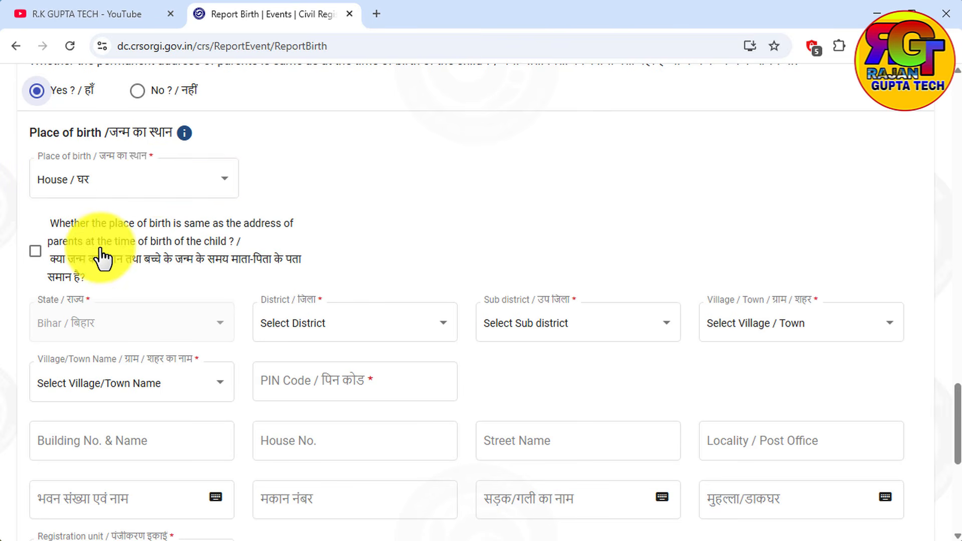
left_click(89, 192)
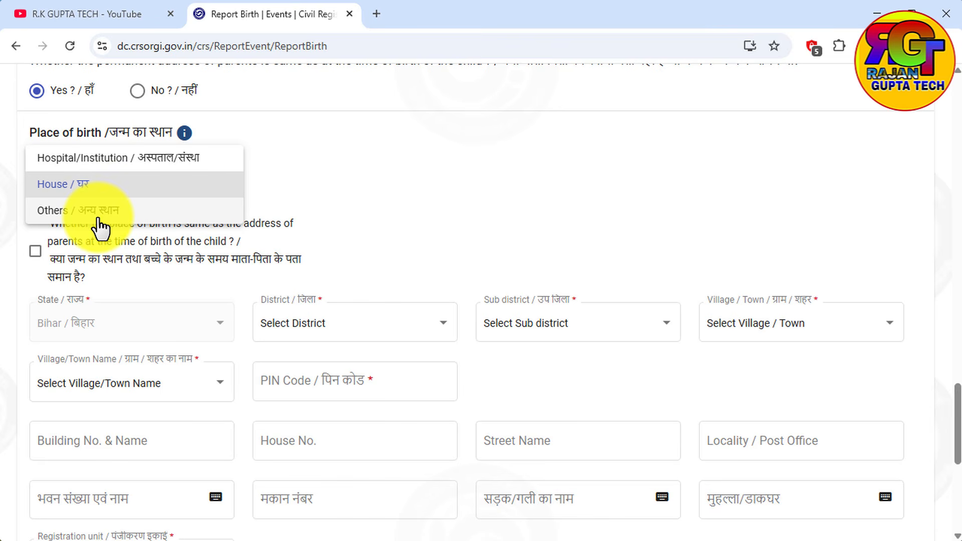
left_click(66, 182)
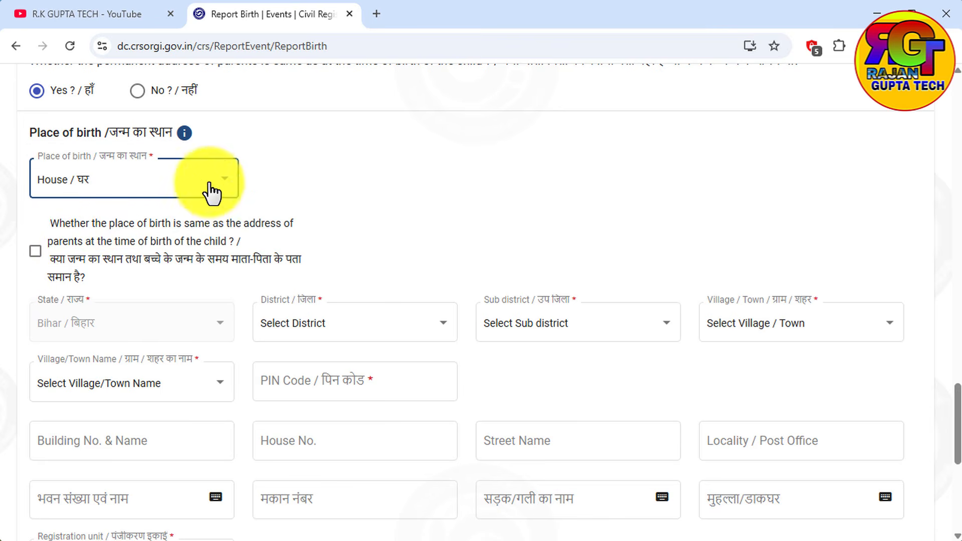
left_click(35, 251)
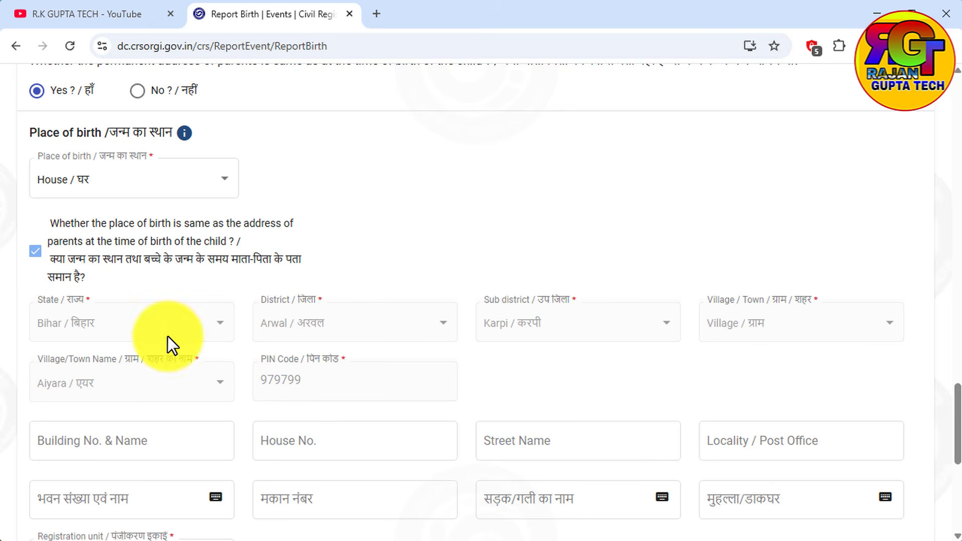
Step: Choose SUB HEALTH CENTRE AIYARA as the registration unit for the place of birth
scroll(302, 415, "down", 1)
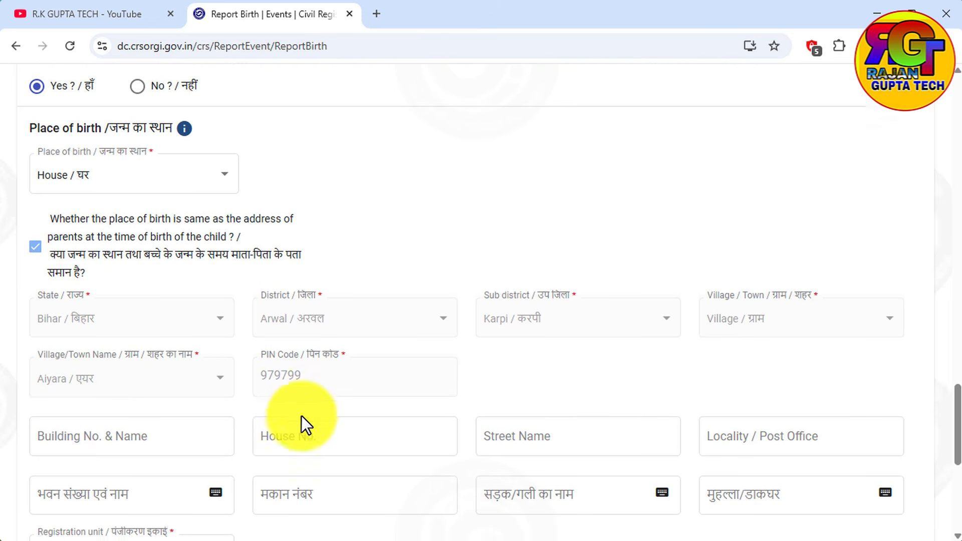
scroll(301, 416, "down", 5)
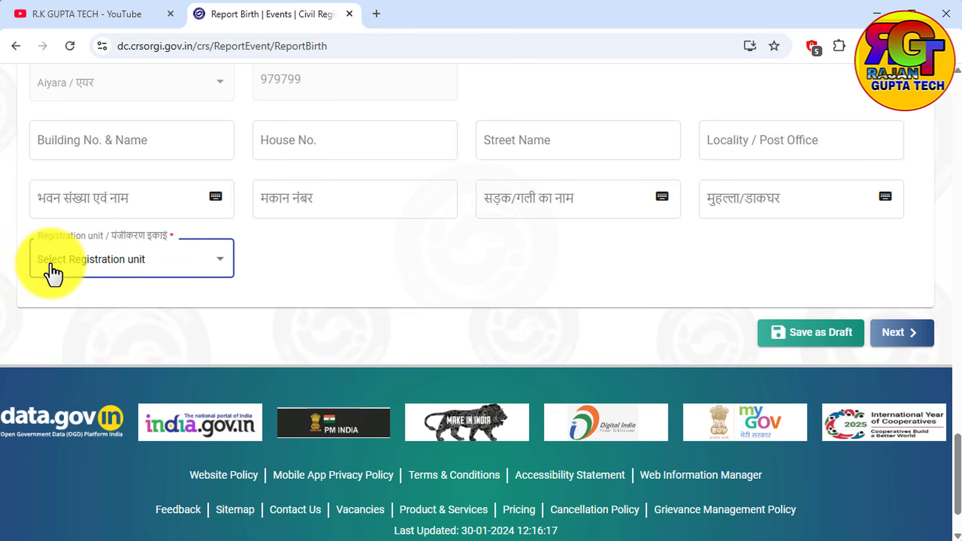
left_click(178, 274)
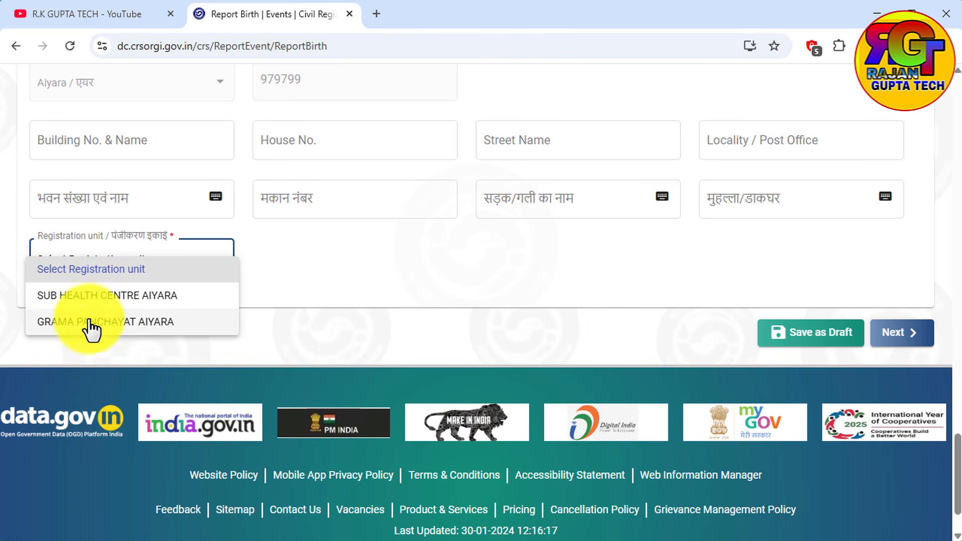
left_click(91, 296)
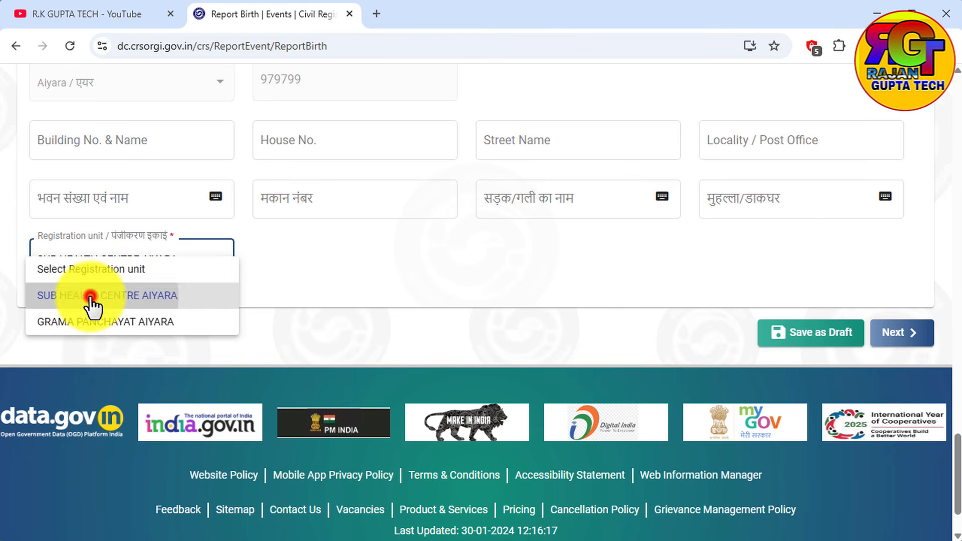
Step: Proceed to Statistical Information and copy the parents' address at the time of birth as the mother's residence
left_click(909, 331)
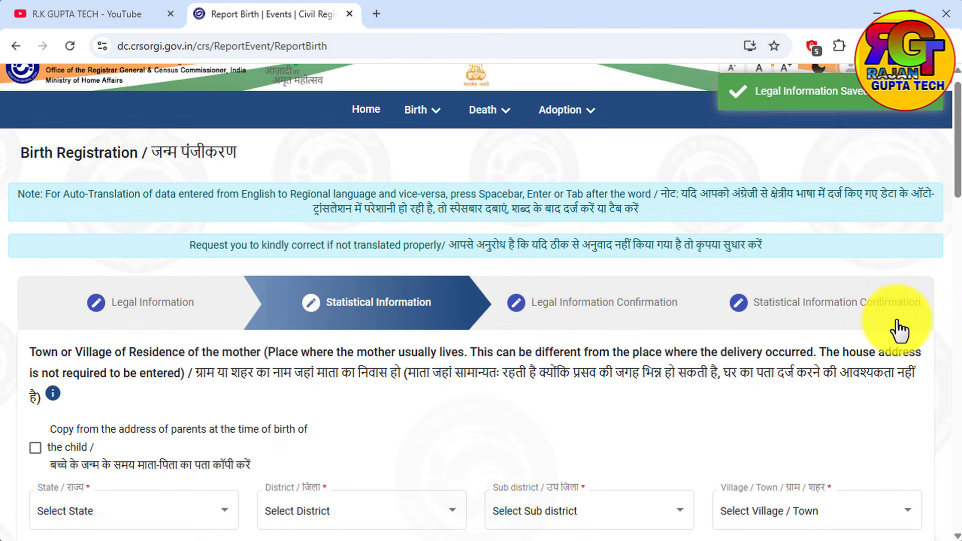
scroll(394, 425, "down", 3)
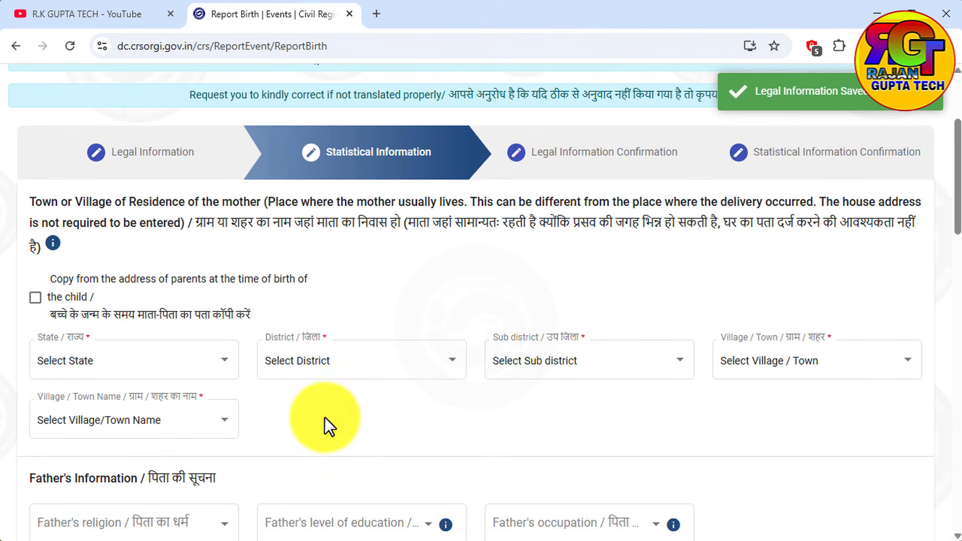
left_click(34, 298)
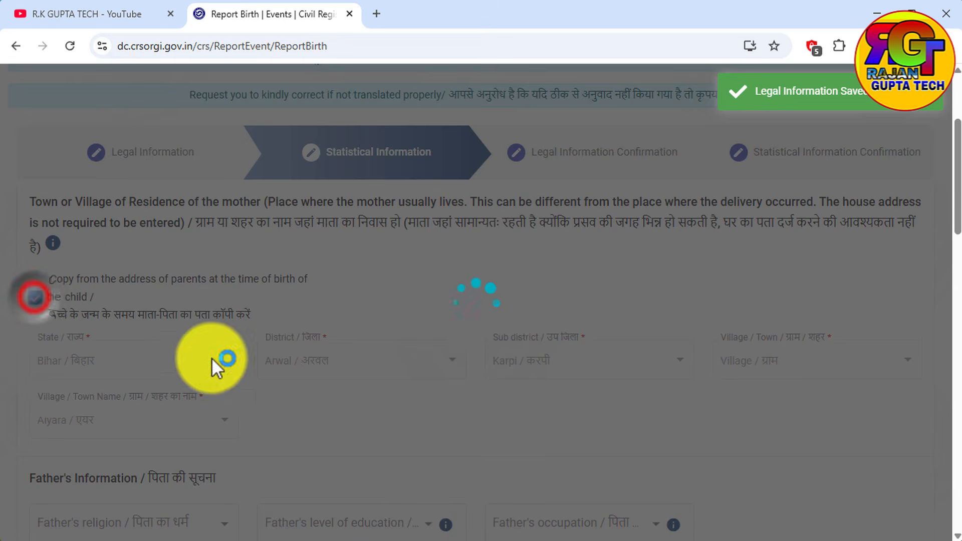
Step: Set the father's religion to Hindu, education to Class 10 and occupation to Daily wages Earner (Other than Agriculture Labourer)
scroll(346, 369, "down", 3)
scroll(351, 368, "down", 3)
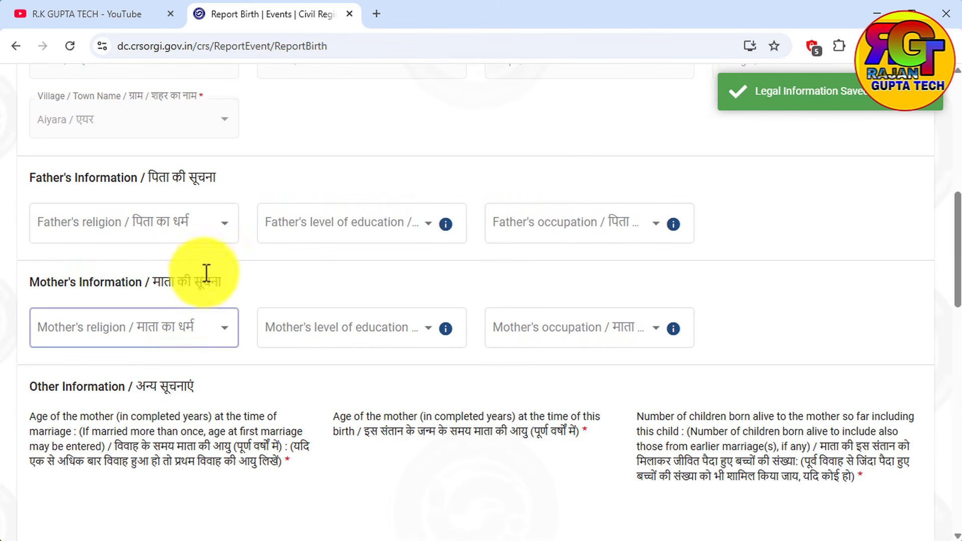
left_click(192, 235)
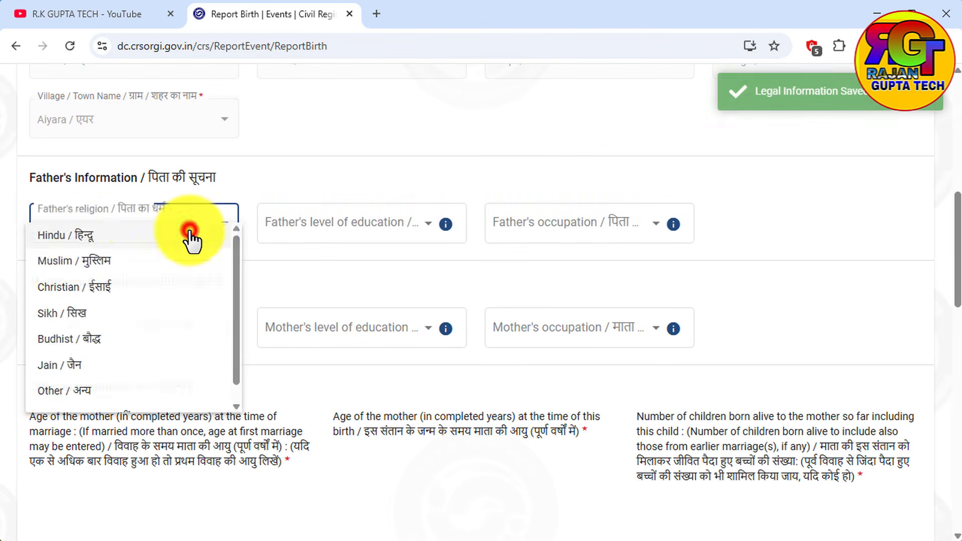
left_click(75, 235)
left_click(345, 217)
scroll(326, 371, "down", 3)
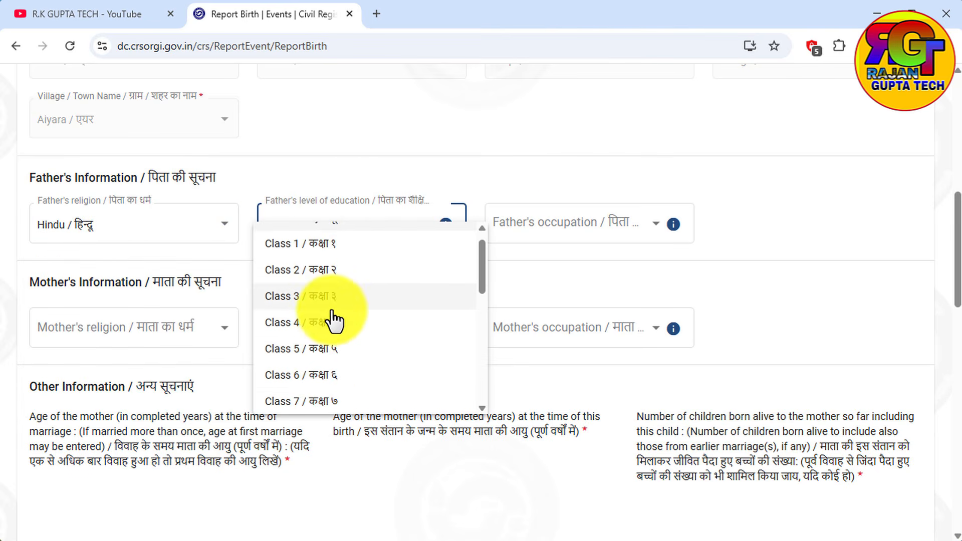
left_click(331, 343)
left_click(551, 230)
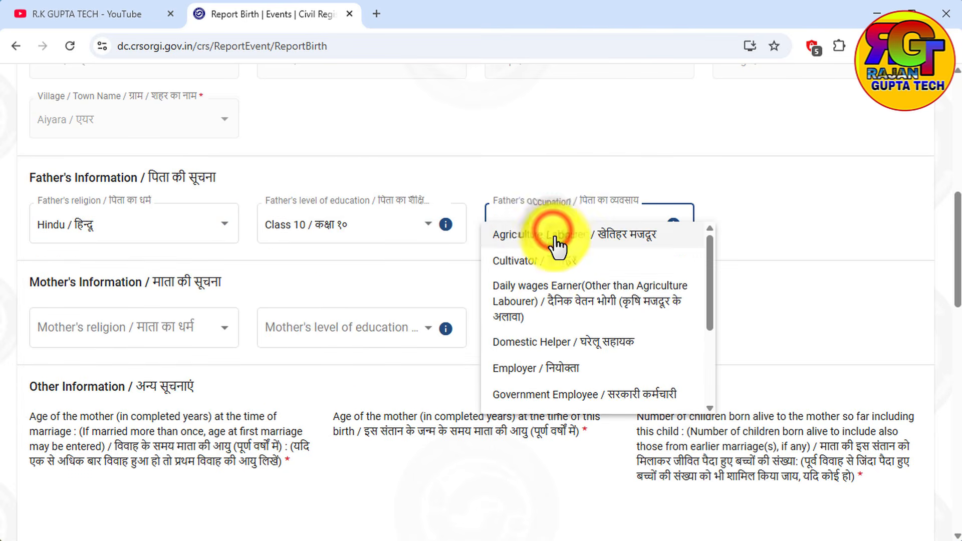
left_click(567, 300)
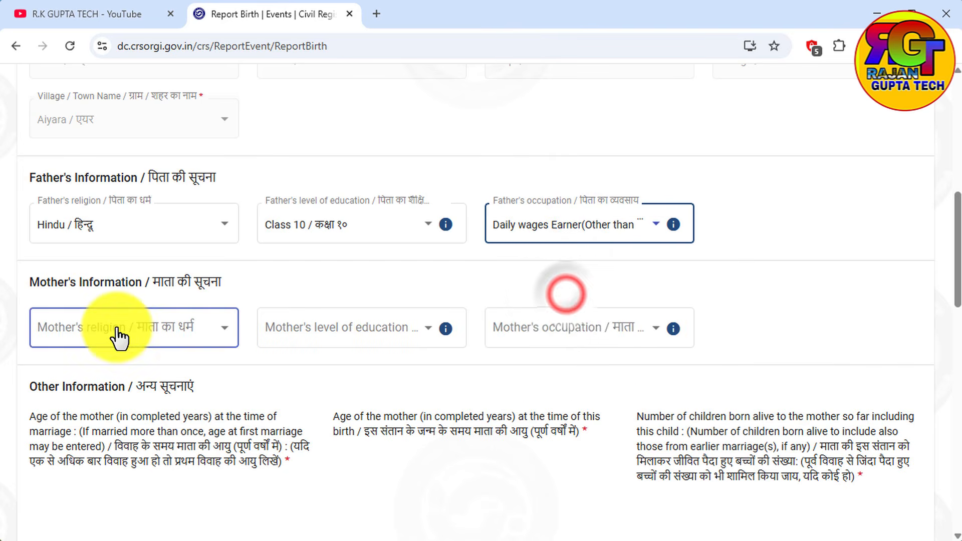
Step: Set the mother's religion to Hindu, level of education to Class 10 and occupation to Domestic Helper
left_click(200, 326)
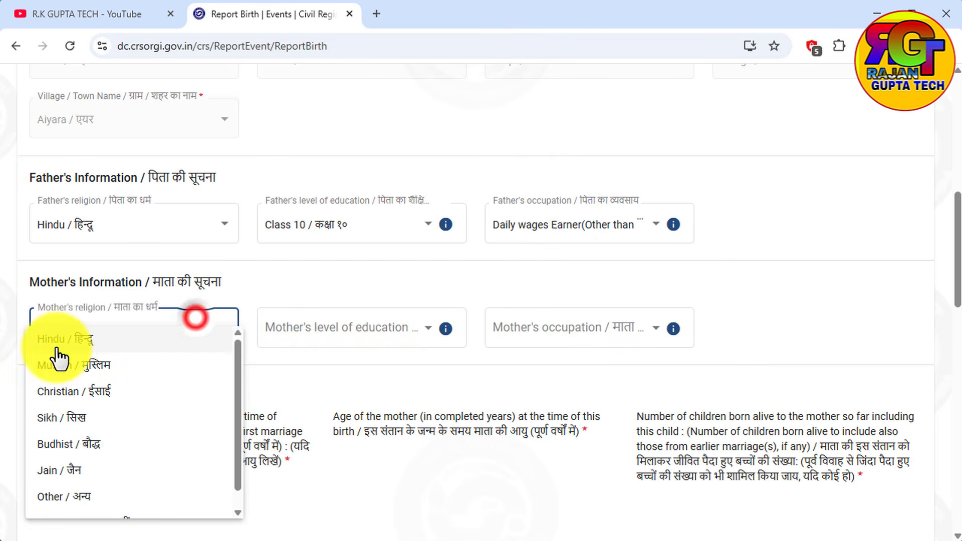
left_click(65, 333)
left_click(307, 326)
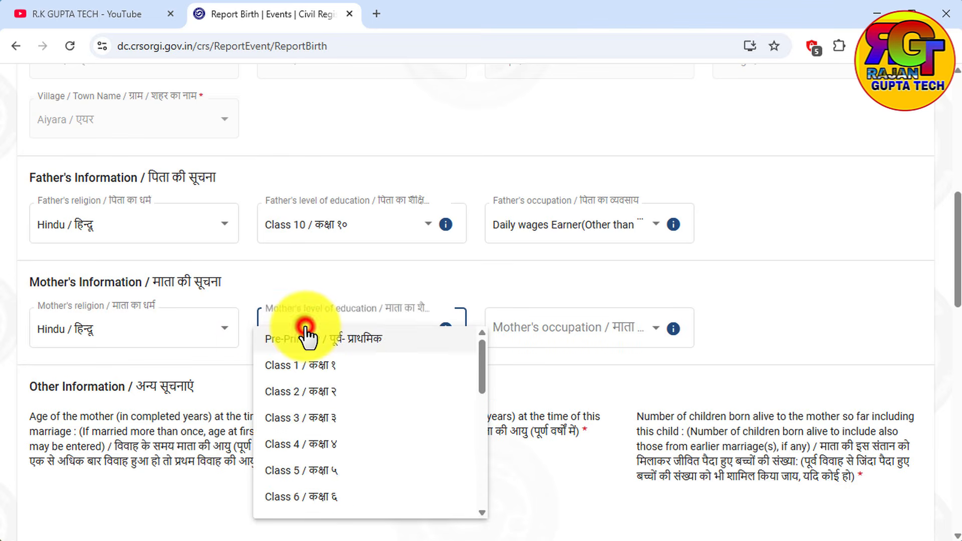
scroll(337, 455, "down", 4)
left_click(335, 452)
left_click(515, 336)
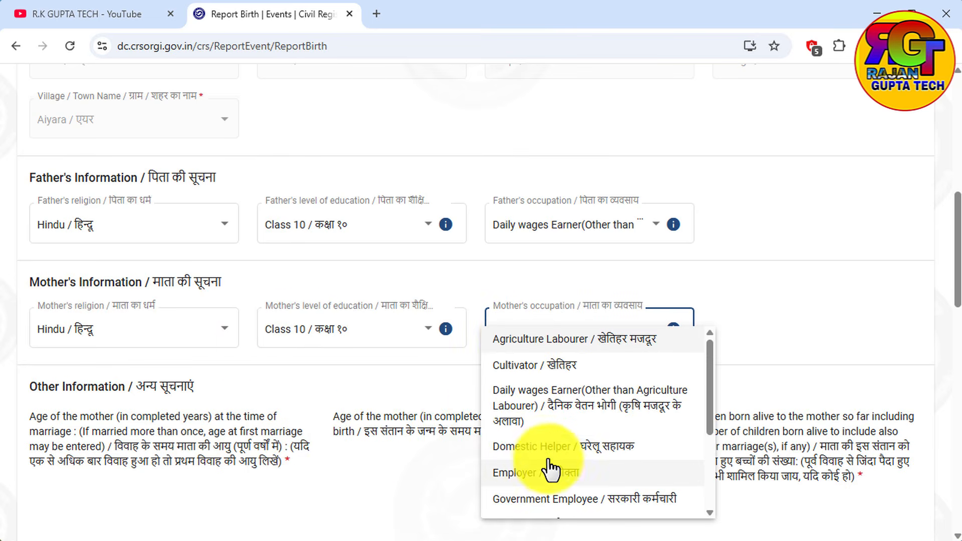
left_click(544, 446)
Step: Enter the mother's age as 23 at the time of marriage and 25 at the time of this birth
scroll(589, 440, "down", 4)
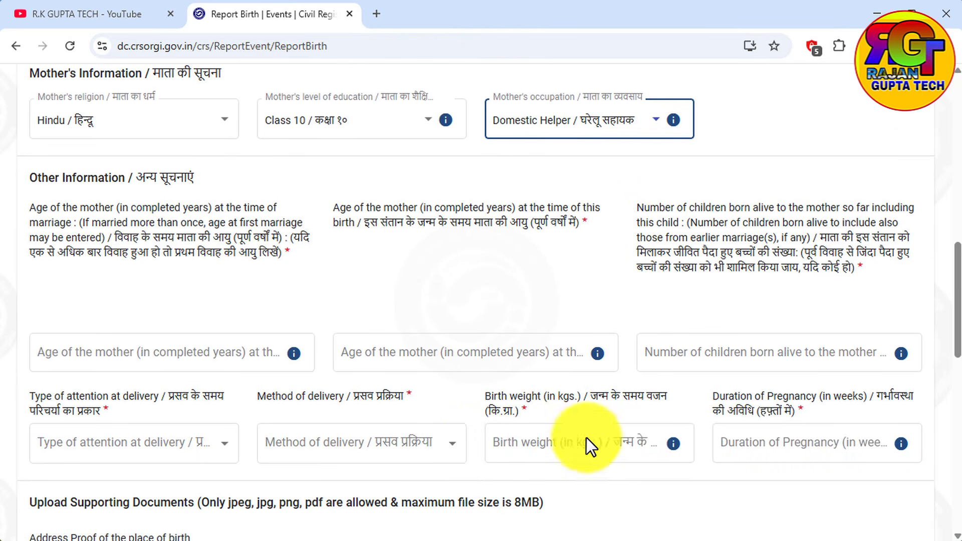
left_click(188, 326)
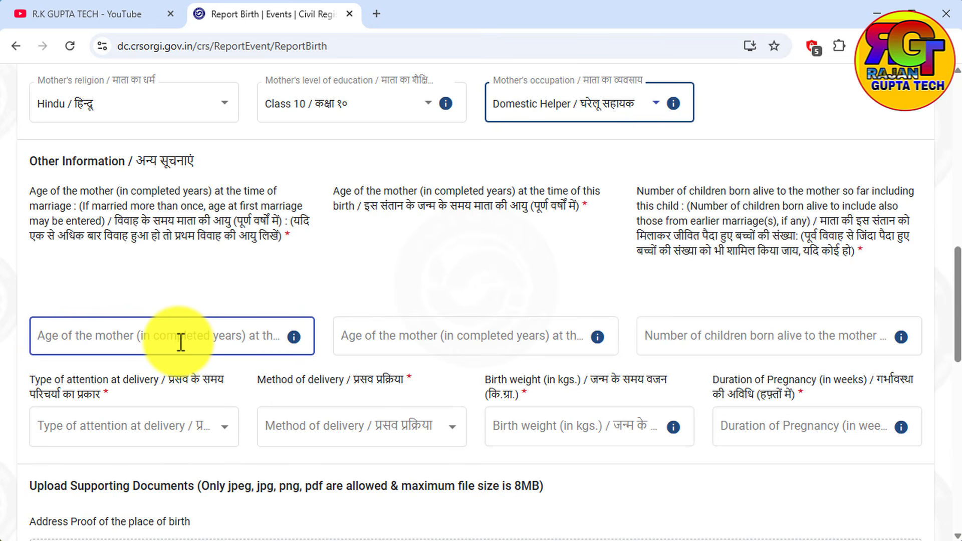
left_click(181, 343)
type("23")
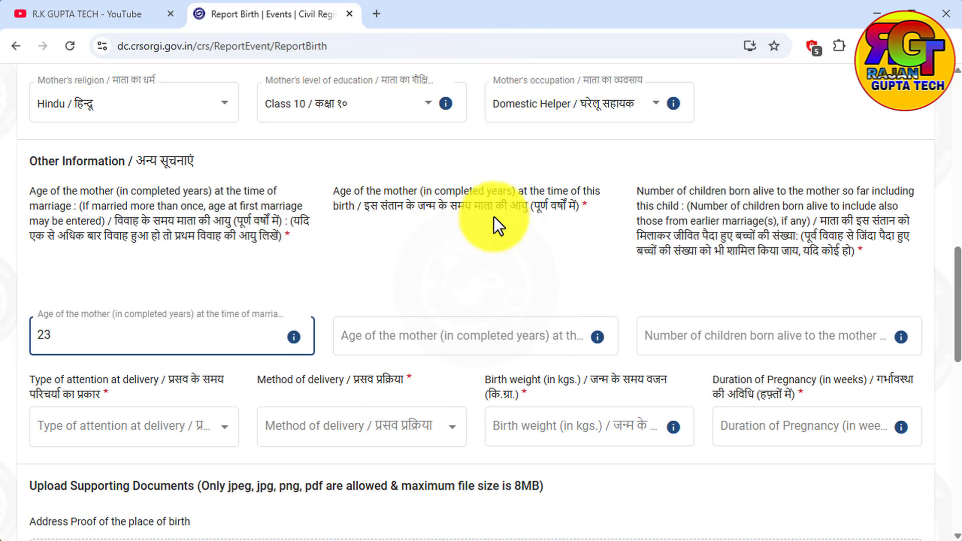
left_click(464, 328)
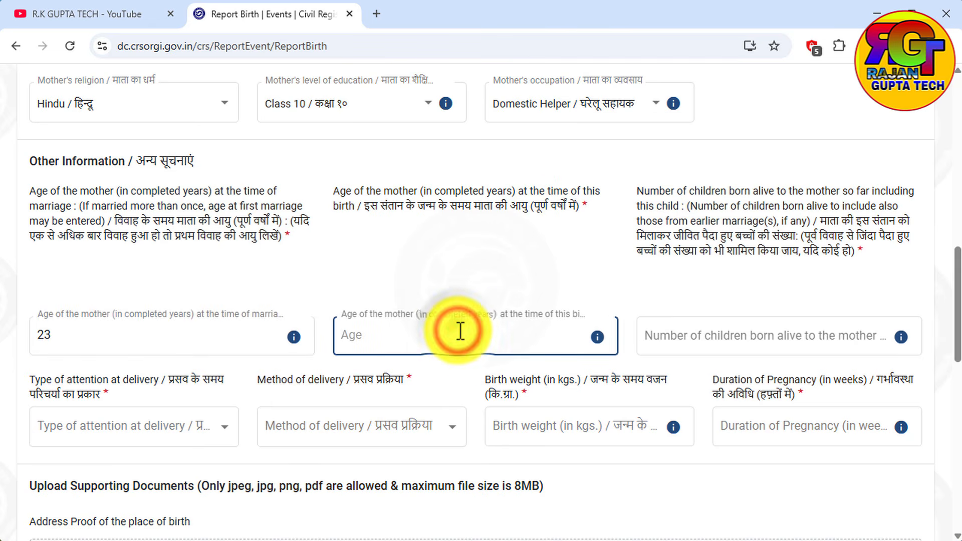
type("25")
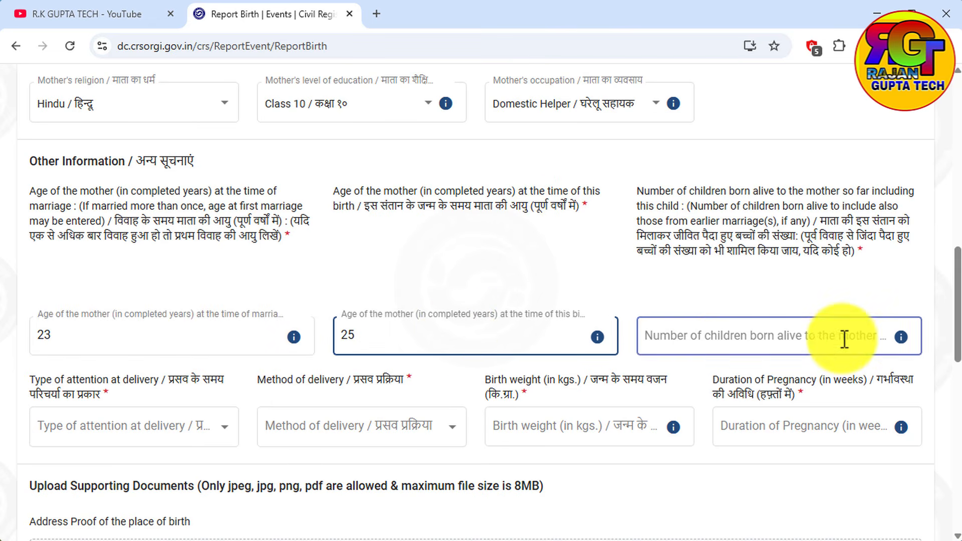
Step: Enter 1 as the number of children born alive and set the attention at delivery to Doctor, Nurse or Trained midwife
left_click(703, 344)
left_click(702, 341)
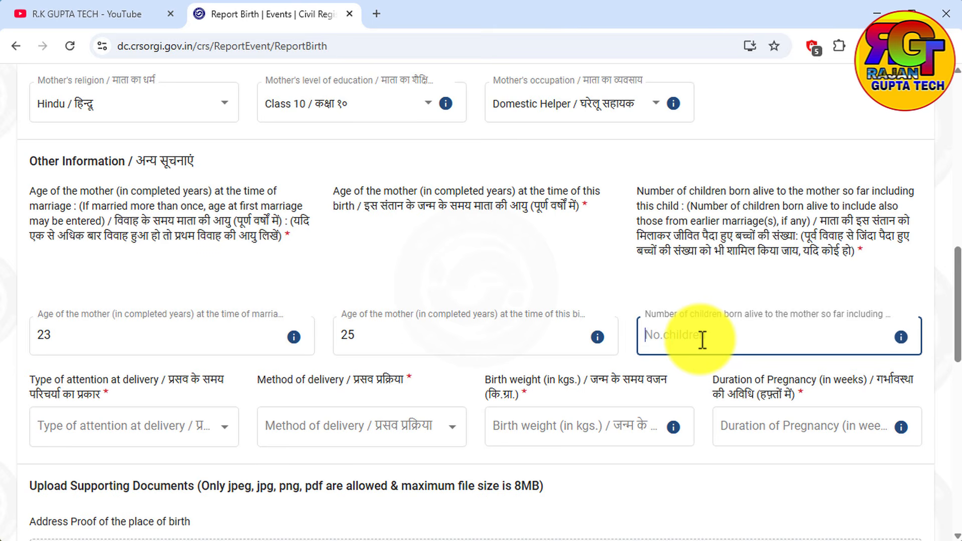
type("1")
scroll(73, 319, "down", 3)
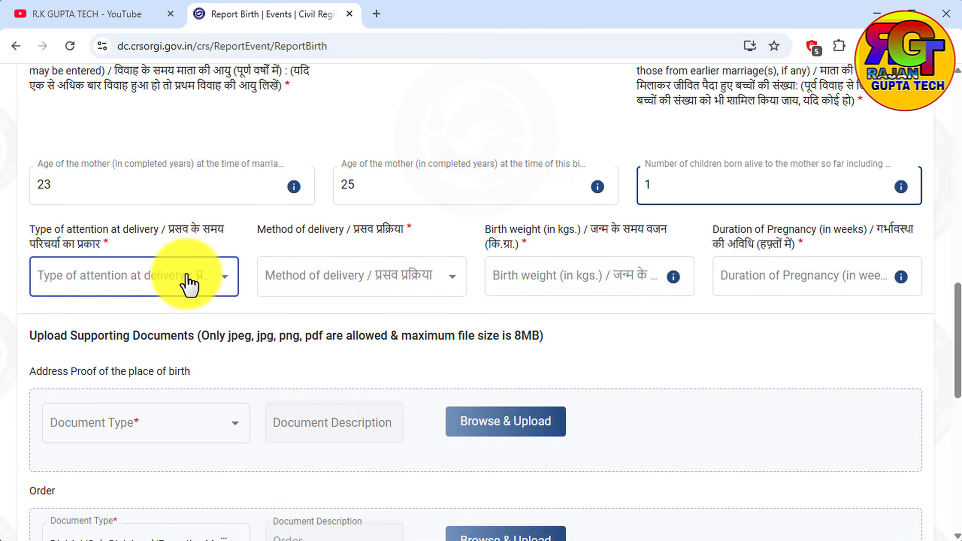
left_click(176, 279)
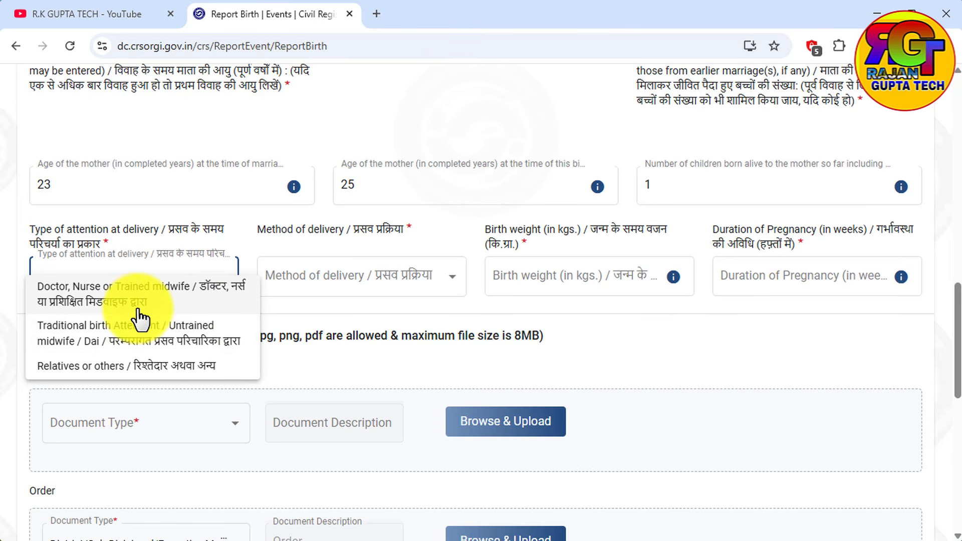
left_click(84, 300)
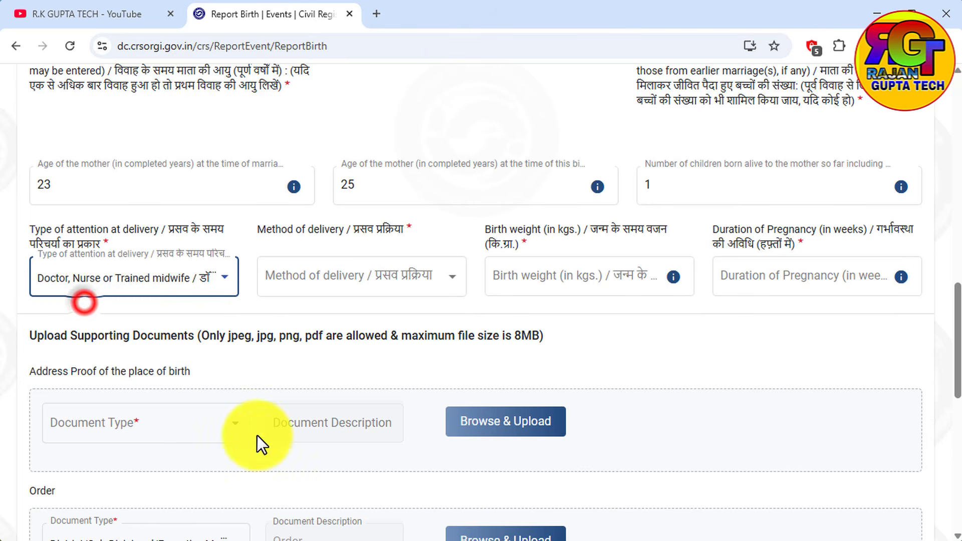
Step: Set the method of delivery to Normal, the birth weight to 2.5 kg and the duration of pregnancy to 39 weeks
left_click(354, 273)
left_click(349, 291)
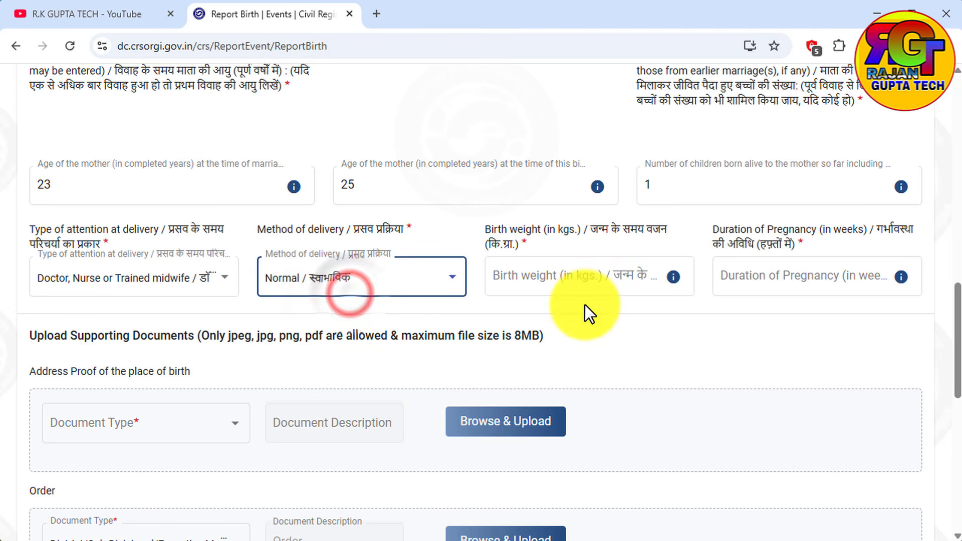
left_click(557, 282)
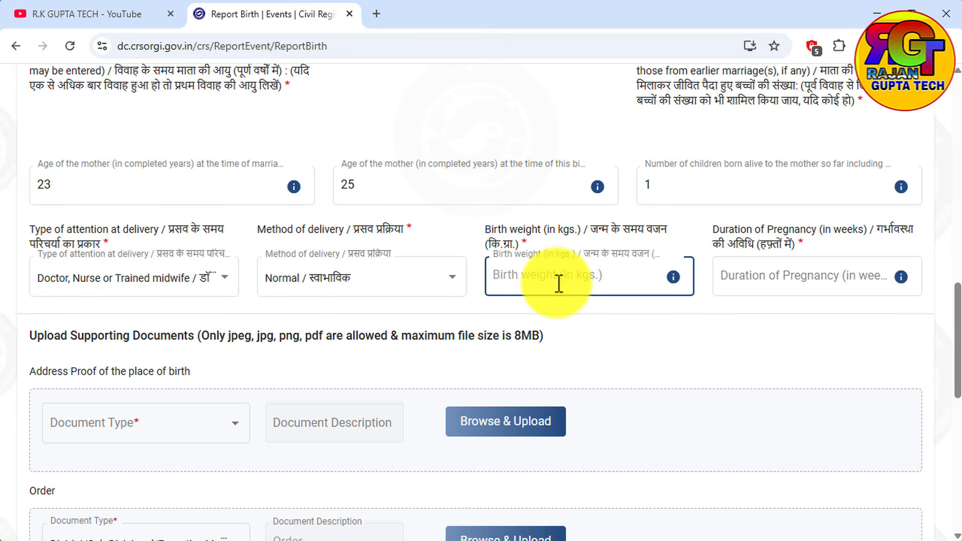
type("2.5")
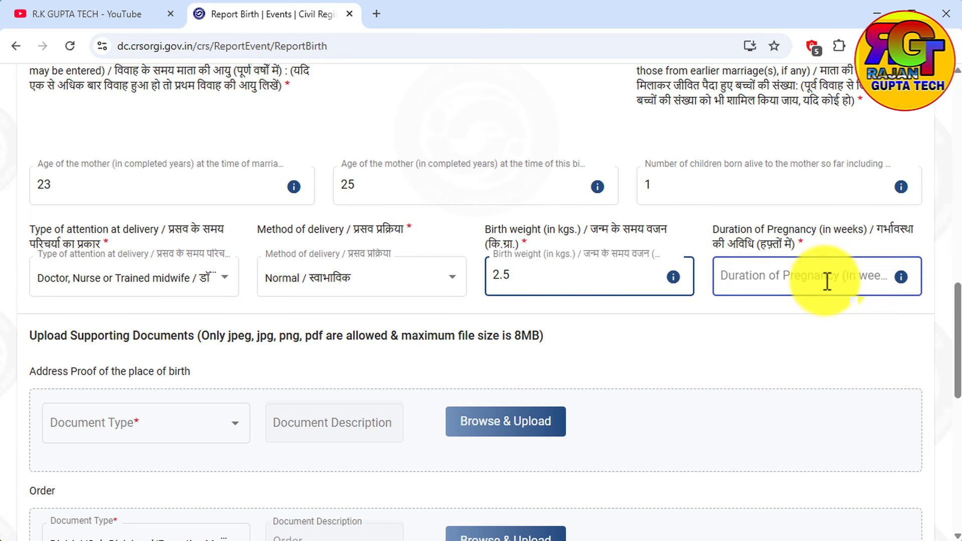
left_click(805, 286)
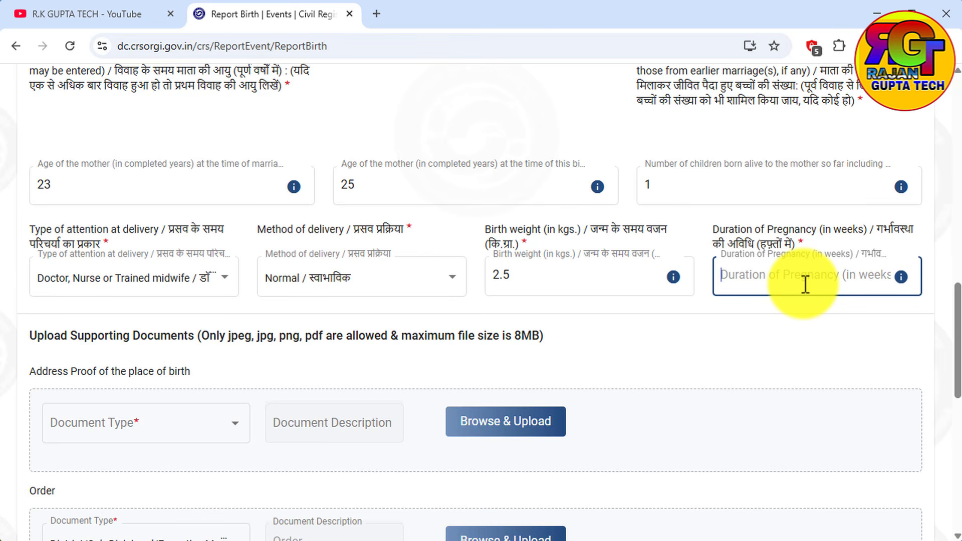
type("39")
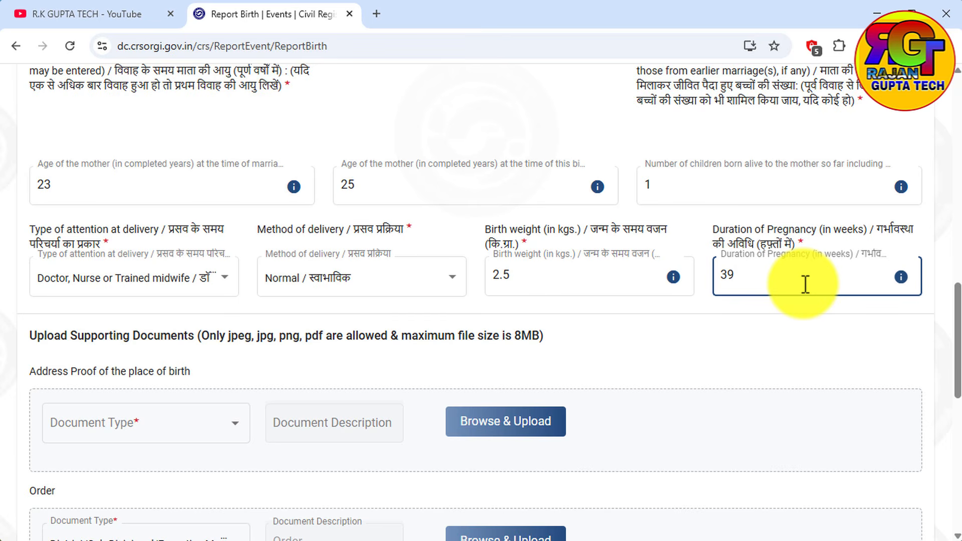
Step: Choose Voter ID as the document type for the address proof of the place of birth
scroll(514, 386, "down", 3)
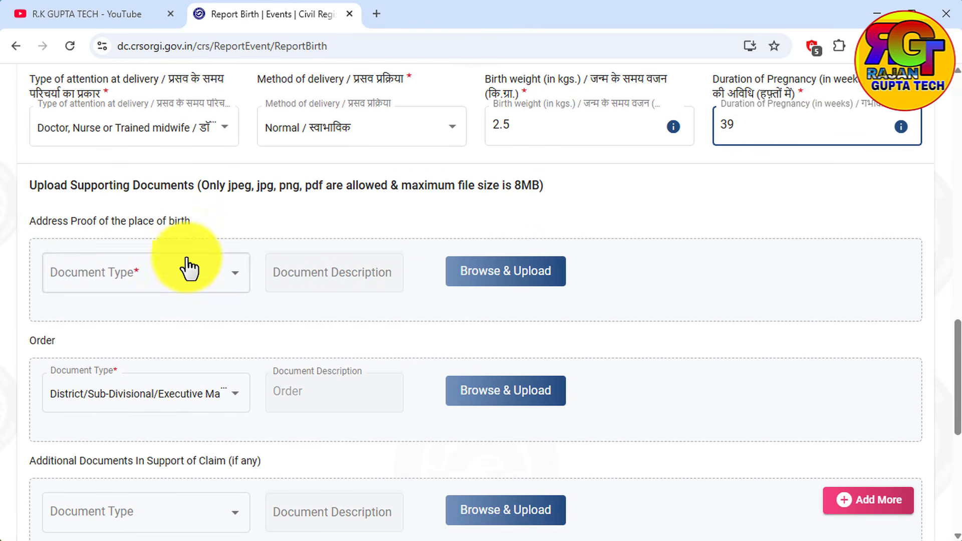
left_click(143, 284)
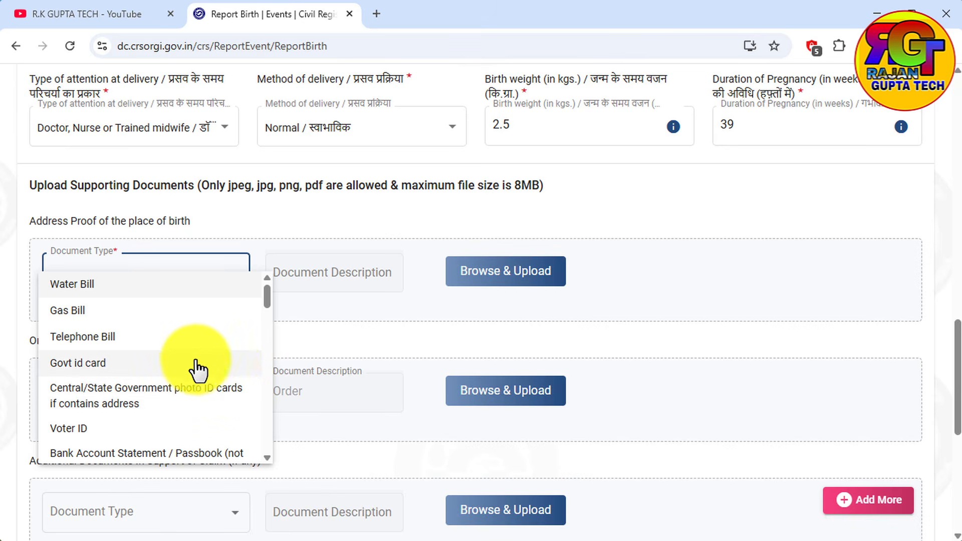
scroll(161, 349, "down", 2)
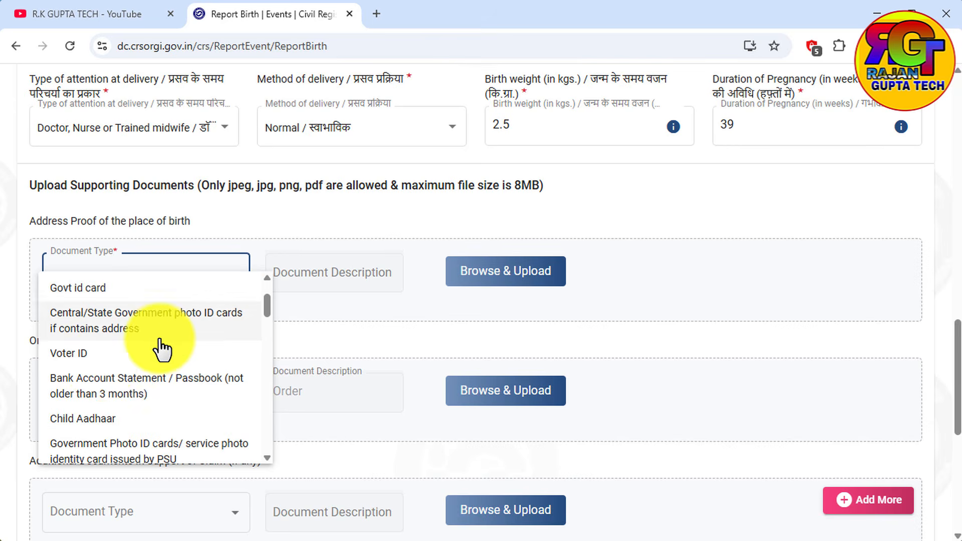
left_click(96, 353)
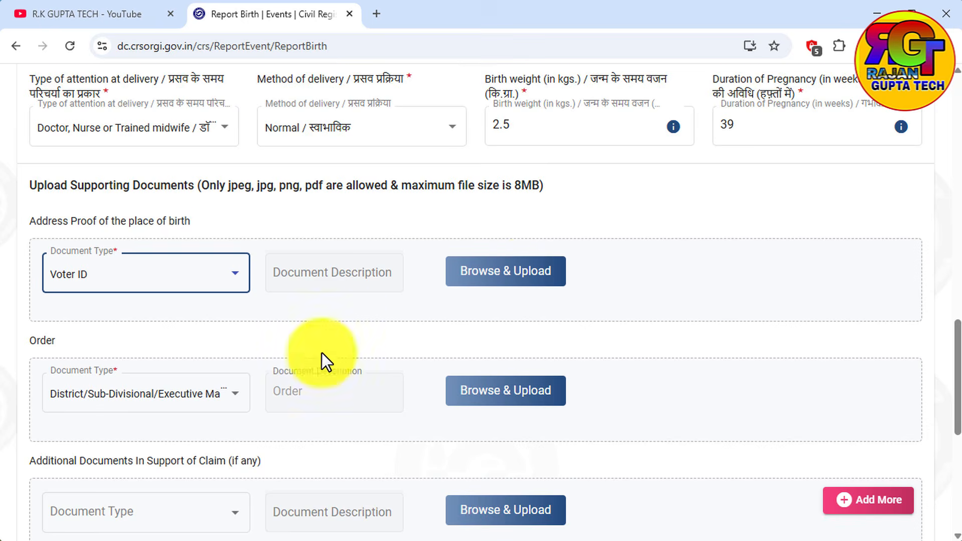
Step: Check the document type options for the Order and proceed to the confirmation of the entered information
scroll(322, 358, "down", 3)
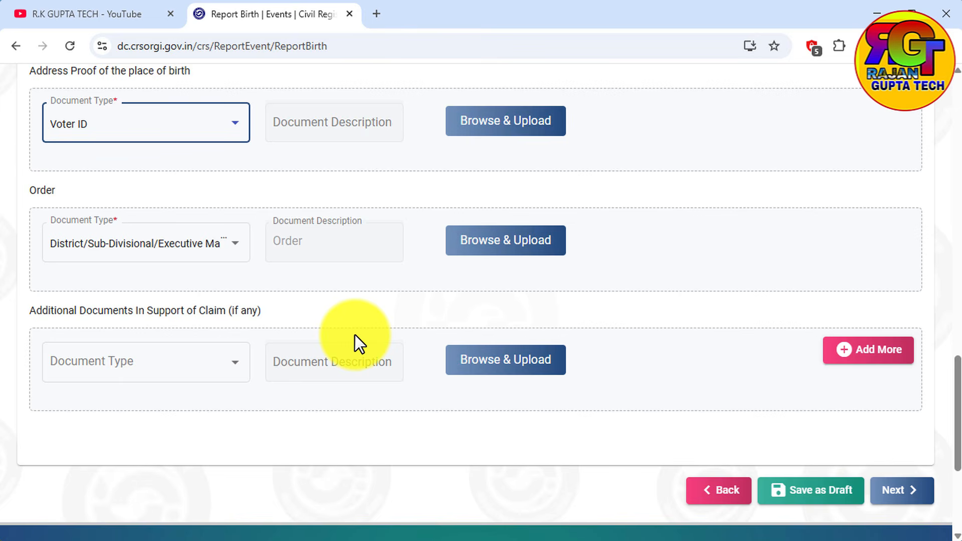
left_click(215, 253)
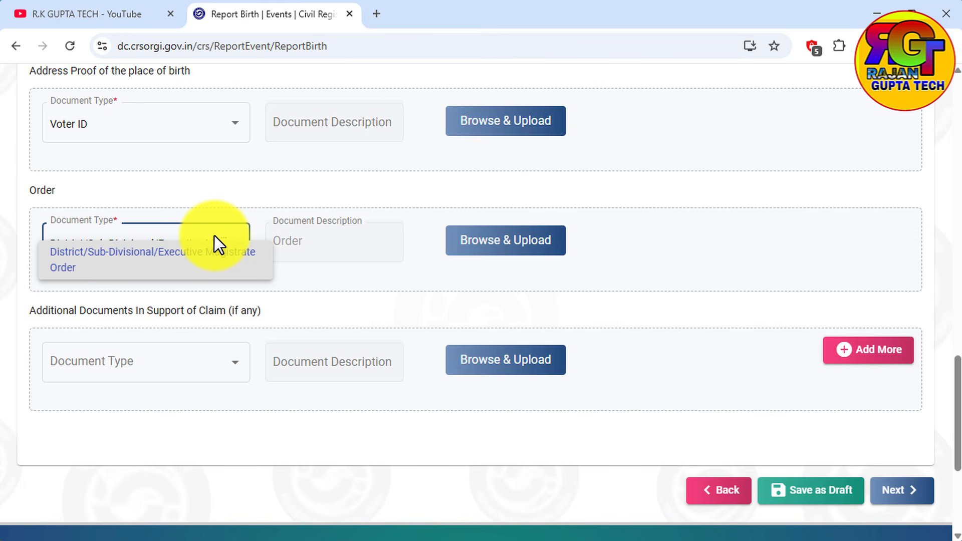
left_click(548, 271)
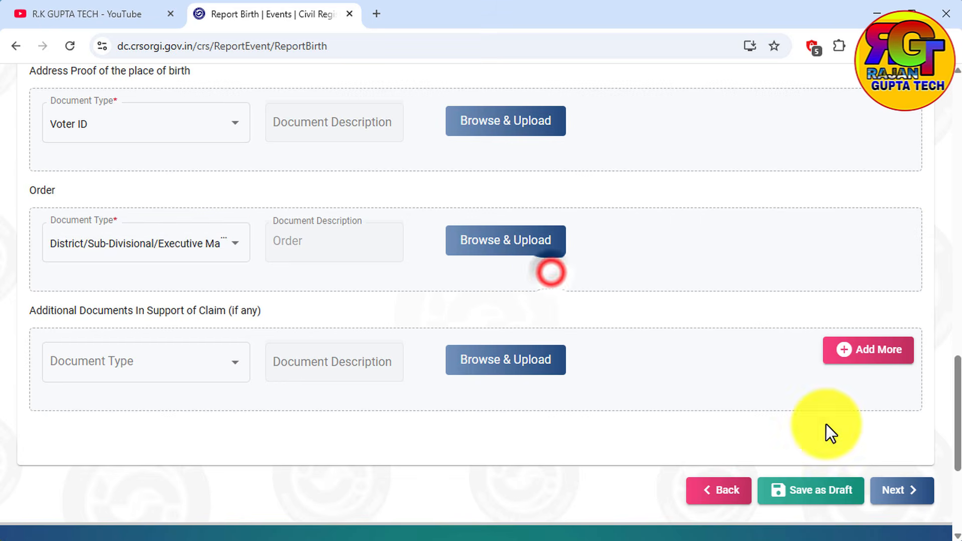
left_click(901, 492)
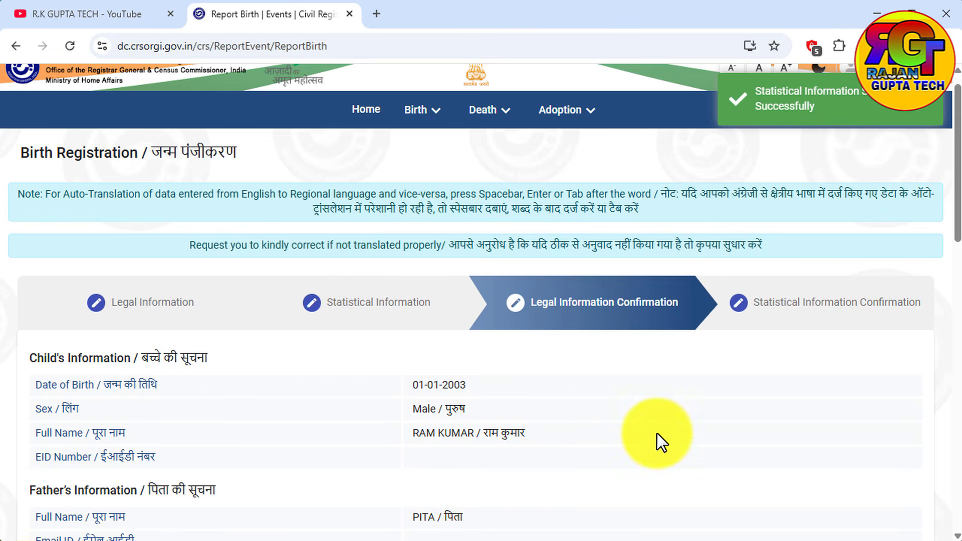
Step: Open the Statistical Information Confirmation and review its entries down to the documents and declaration
left_click(846, 302)
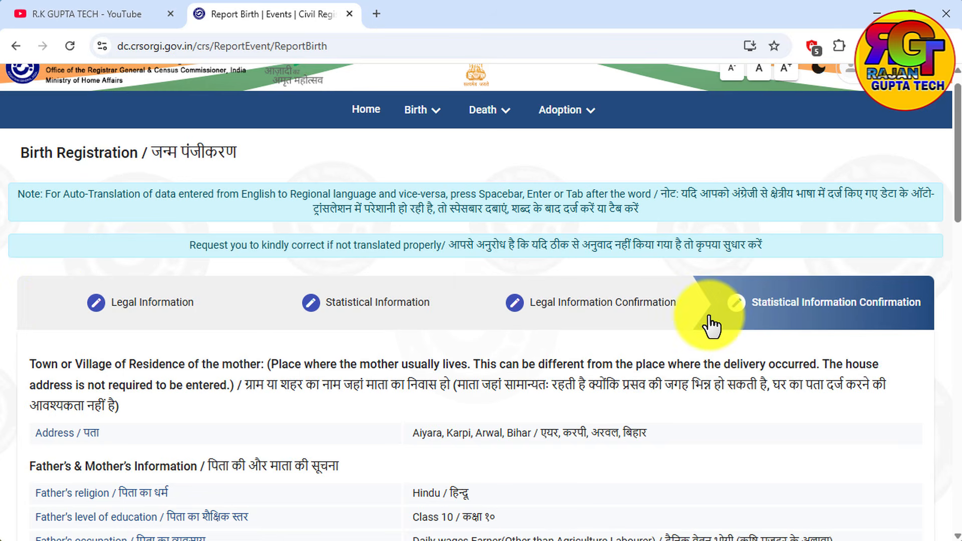
scroll(711, 330, "down", 12)
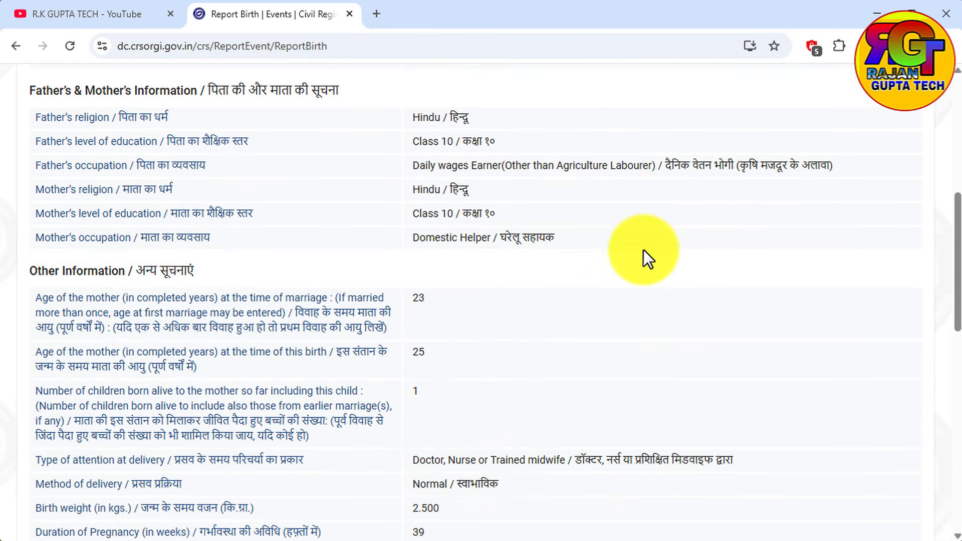
scroll(646, 252, "down", 6)
scroll(644, 256, "up", 4)
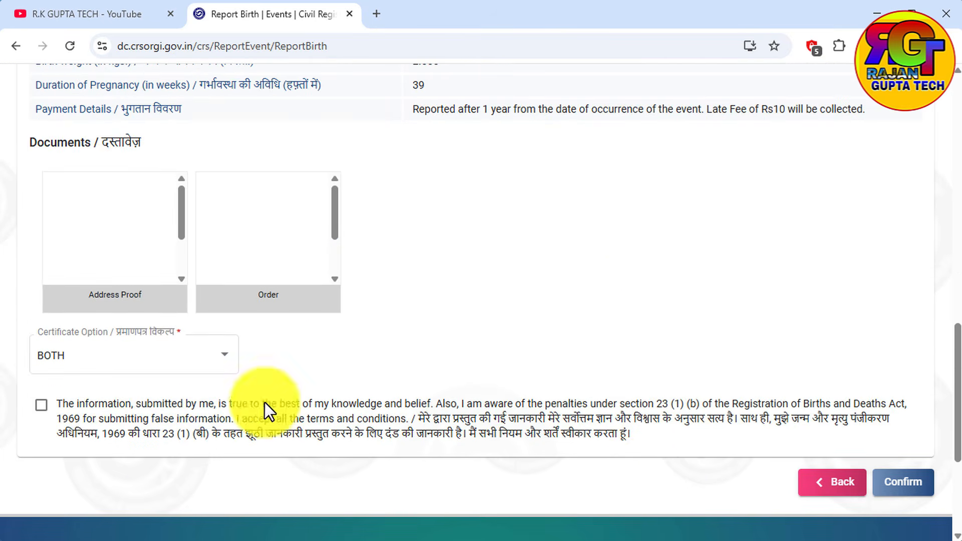
Step: Accept the declaration that the submitted information is true and highlight the late fee note in the payment details
left_click(40, 405)
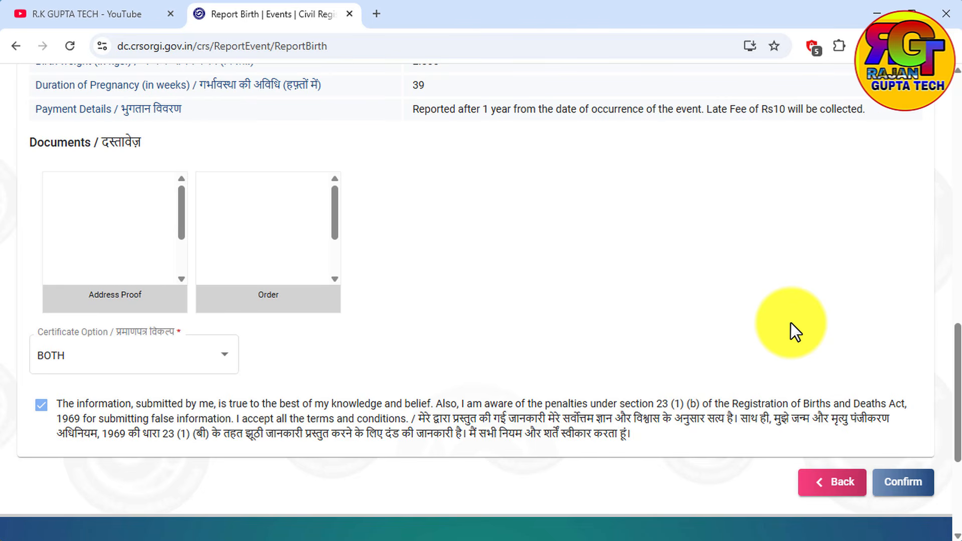
scroll(775, 314, "up", 1)
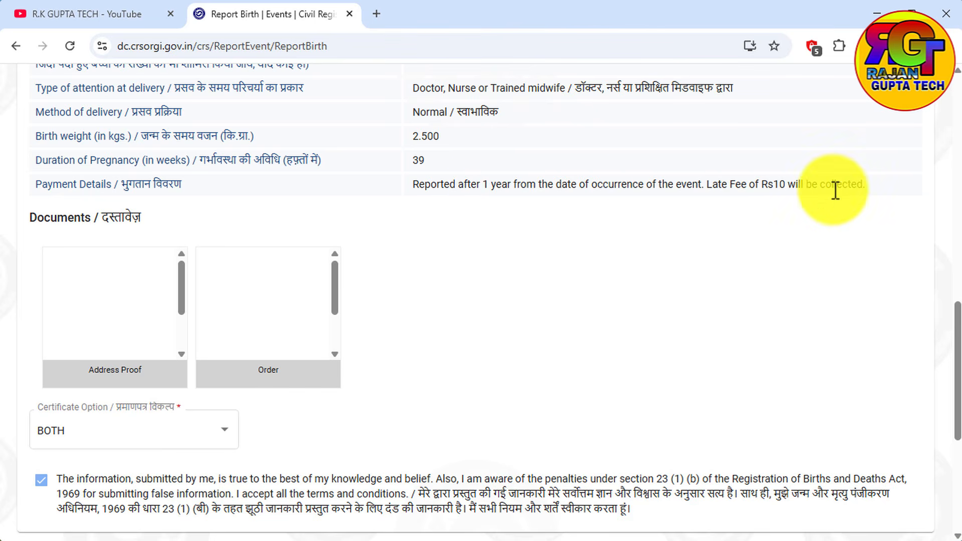
left_click_drag(845, 184, 709, 189)
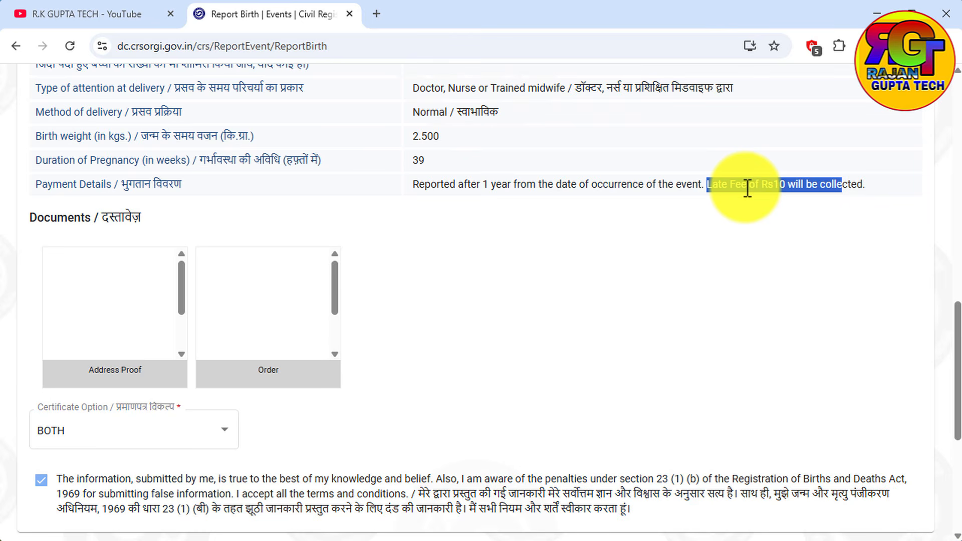
Step: Return to the home dashboard and list the self-reported birth applications
scroll(745, 188, "up", 20)
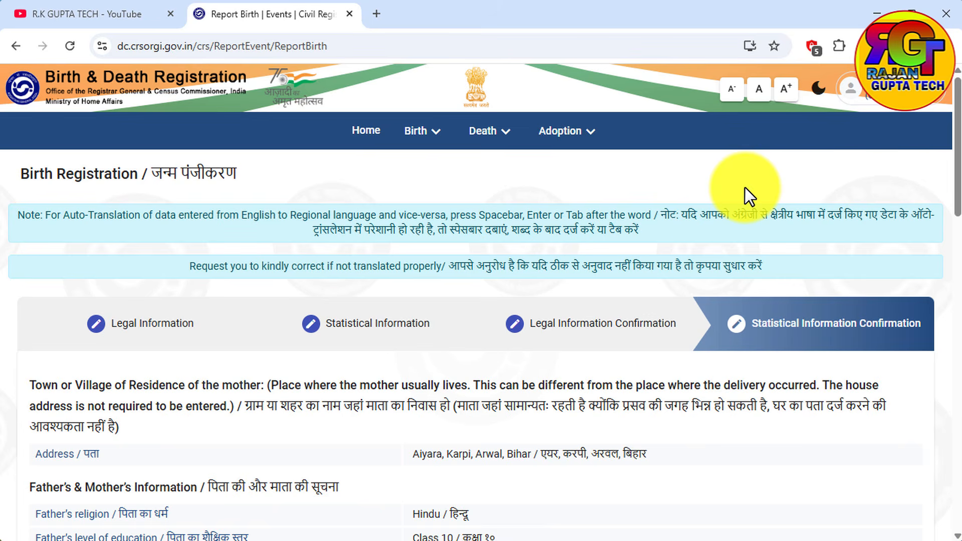
left_click(363, 143)
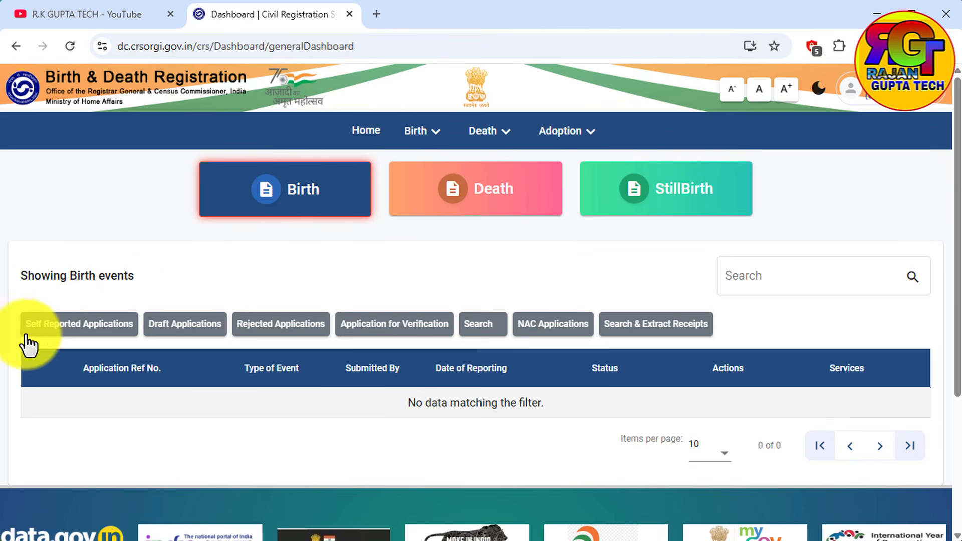
left_click(105, 335)
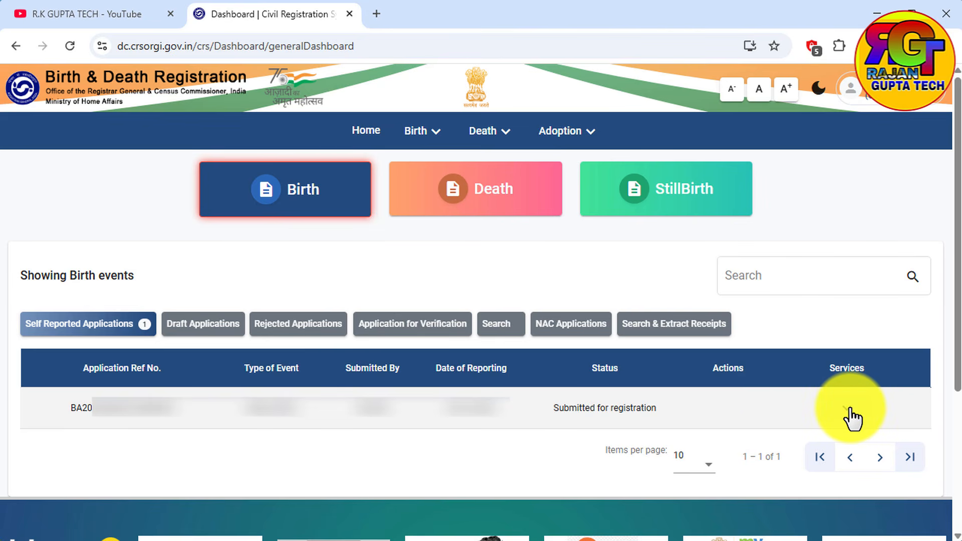
Step: Switch to the YouTube channel page that is already open in the browser
left_click(85, 14)
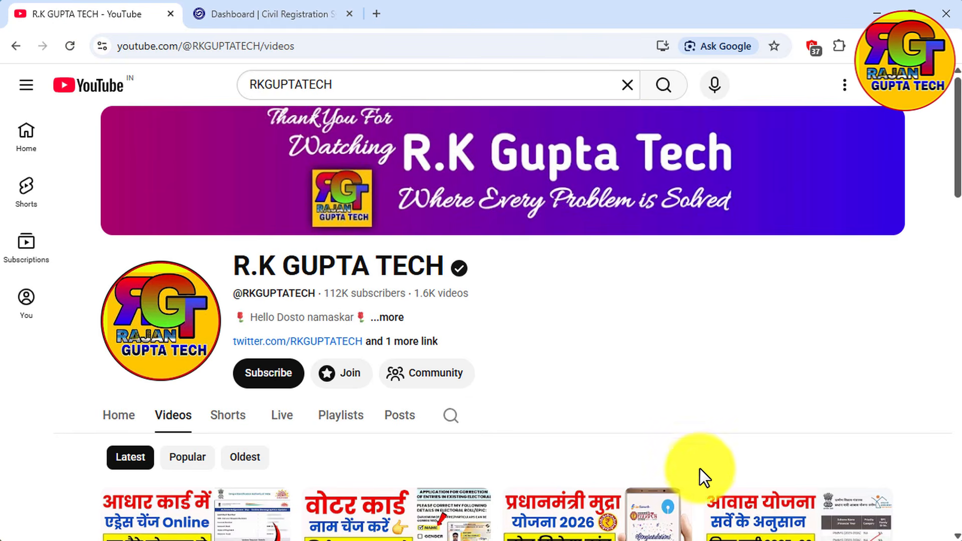